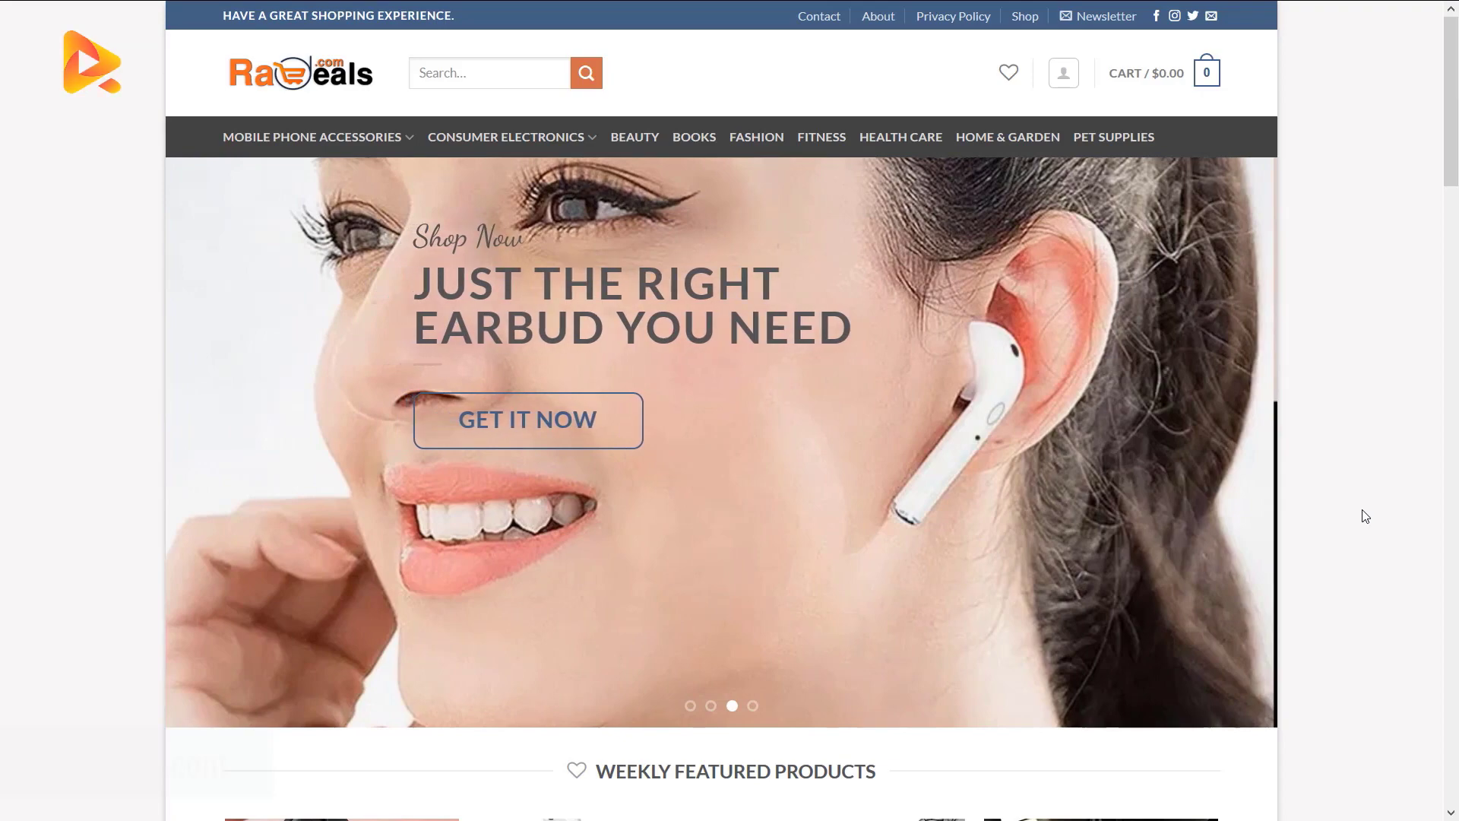
- Open the Xiaomi Mi Band 4 product page in the RaqDeals store
{"action": "scroll", "coordinate": [602, 586], "scroll_direction": "down", "scroll_amount": 9}
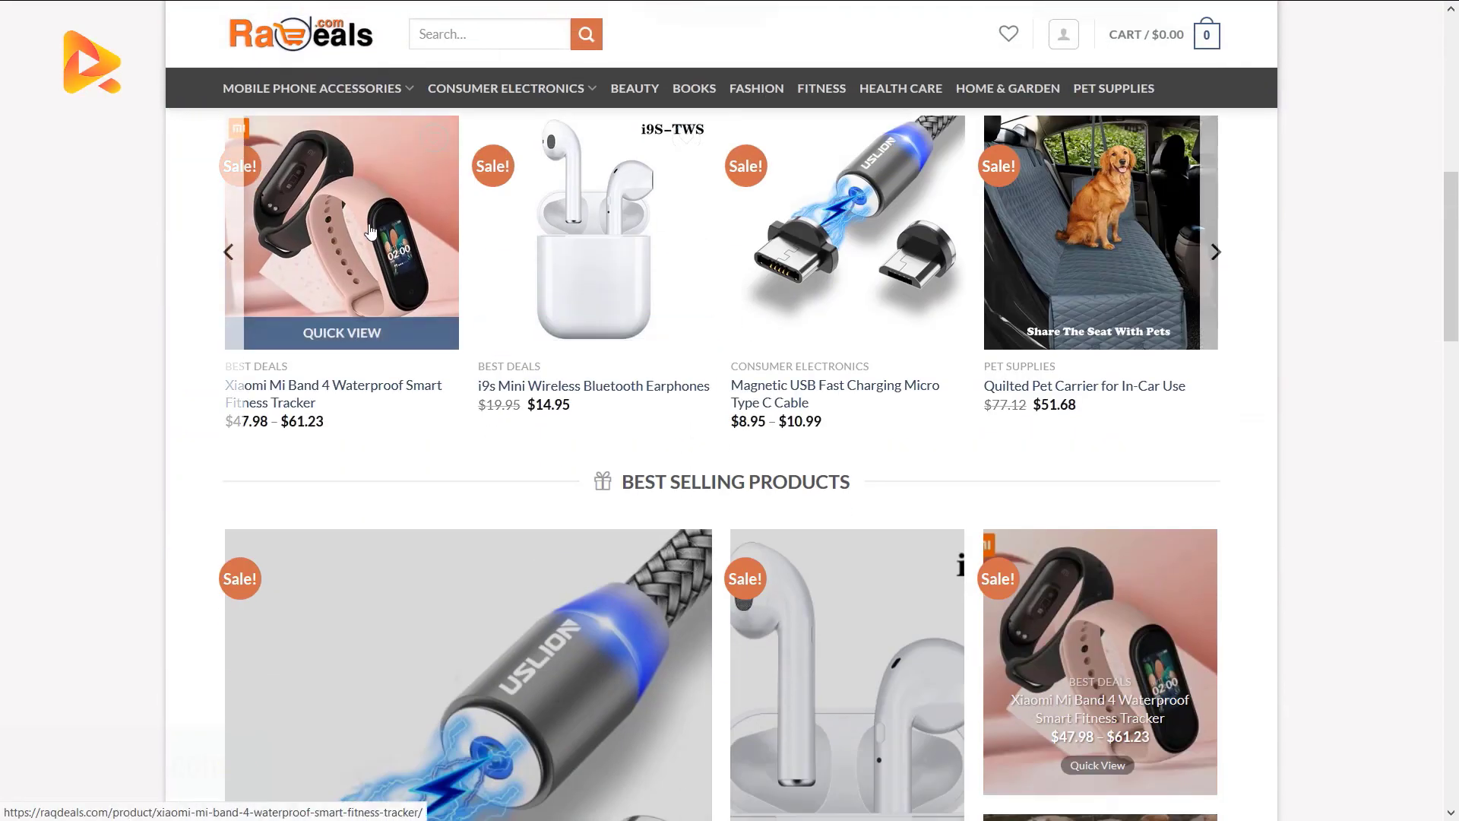
{"action": "right_click", "coordinate": [370, 227]}
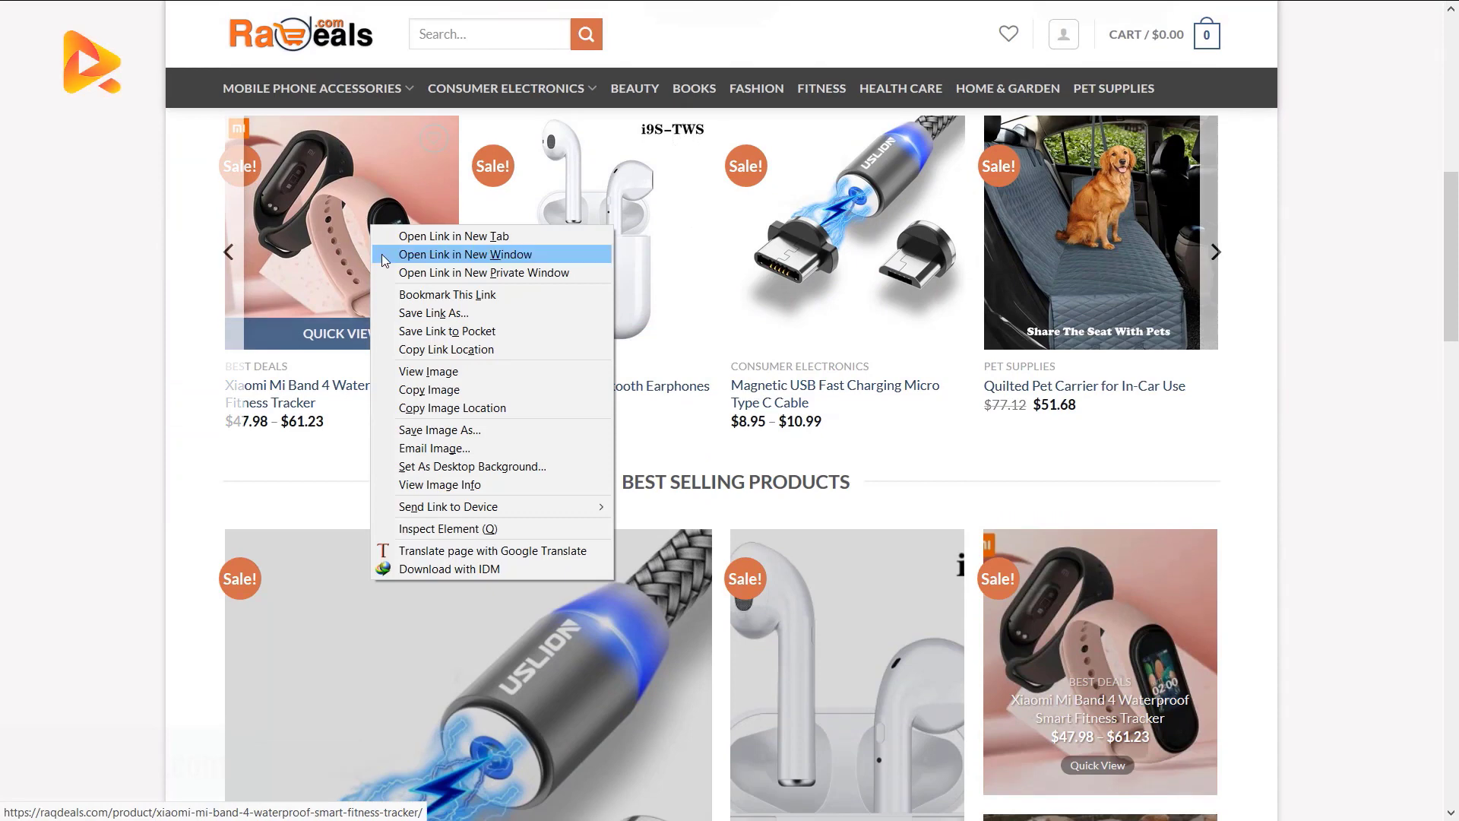
{"action": "key", "text": "Escape"}
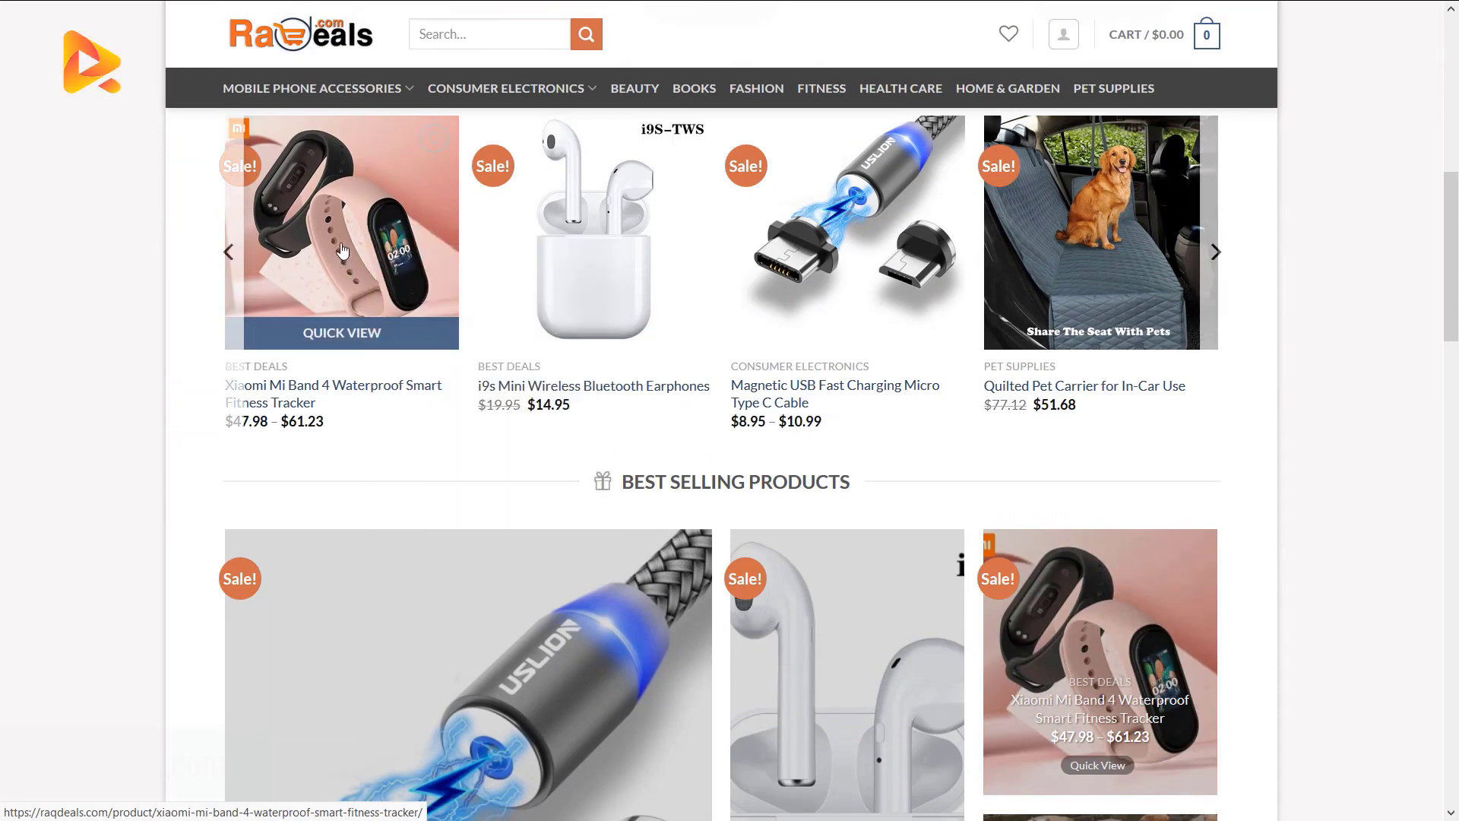
{"action": "left_click", "coordinate": [382, 316]}
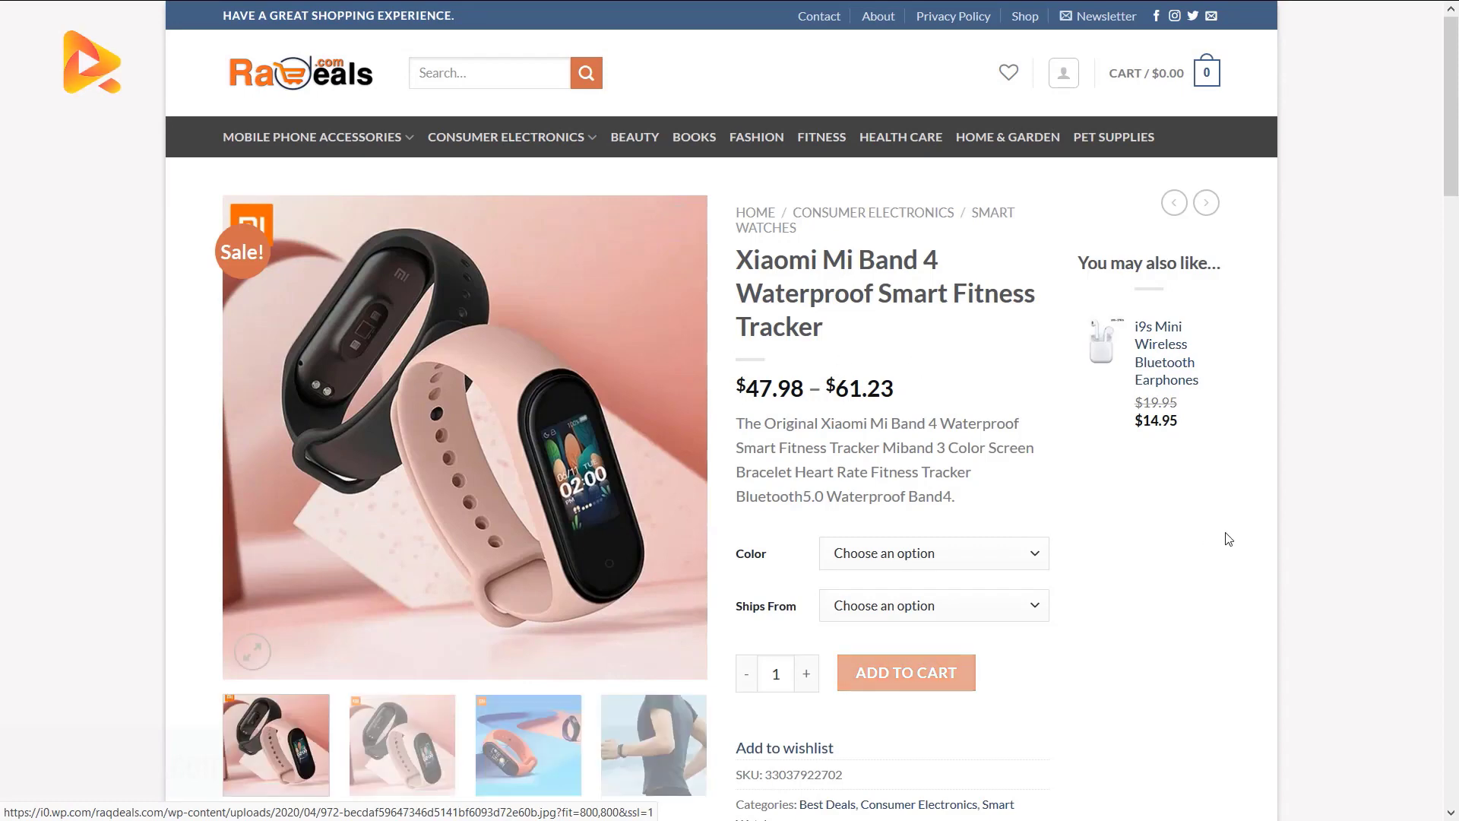
- Share the product page to Facebook and inspect the resulting abusive-content error
{"action": "scroll", "coordinate": [1045, 661], "scroll_direction": "down", "scroll_amount": 4}
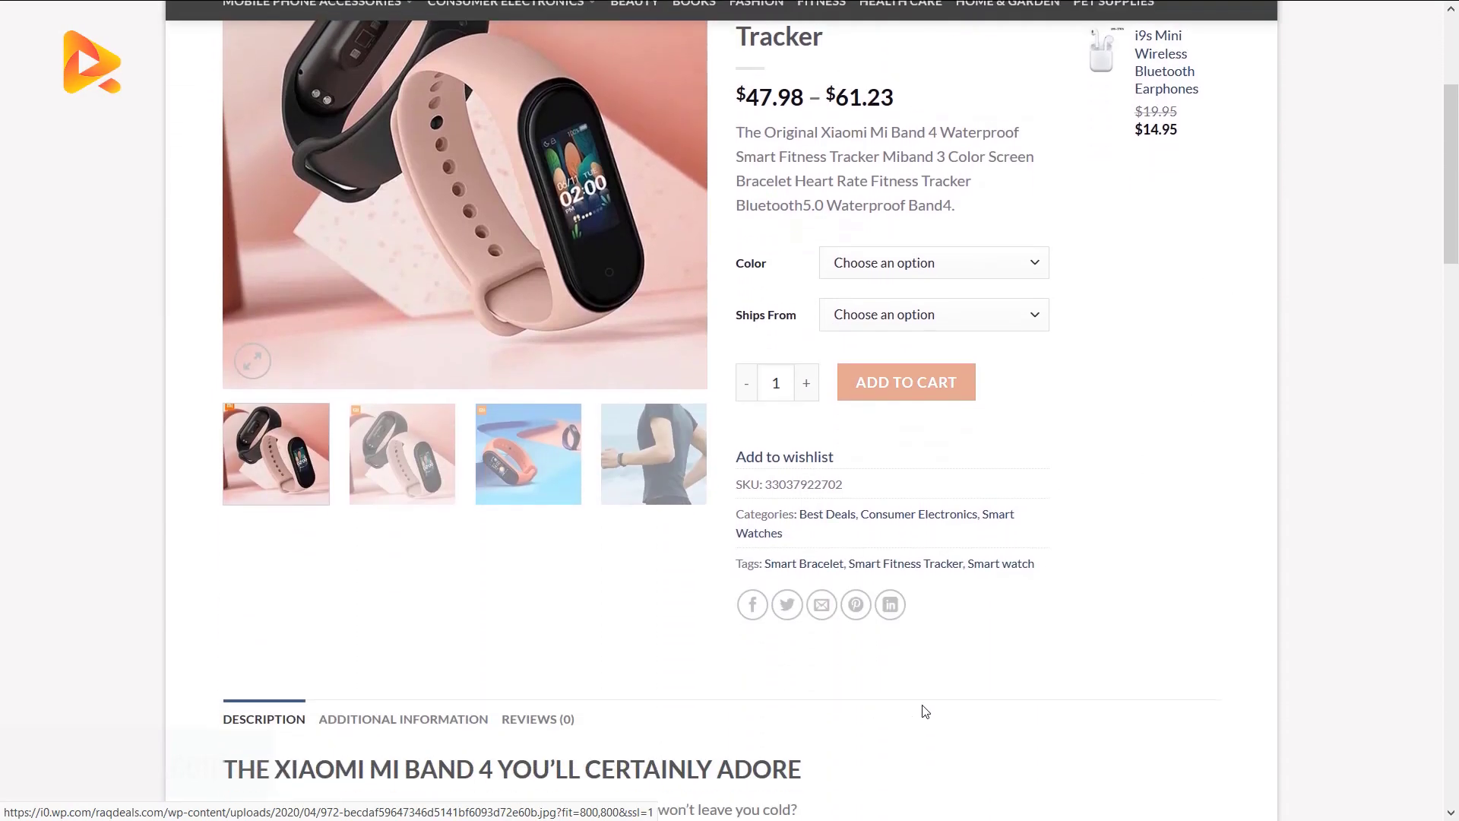
{"action": "left_click", "coordinate": [752, 593]}
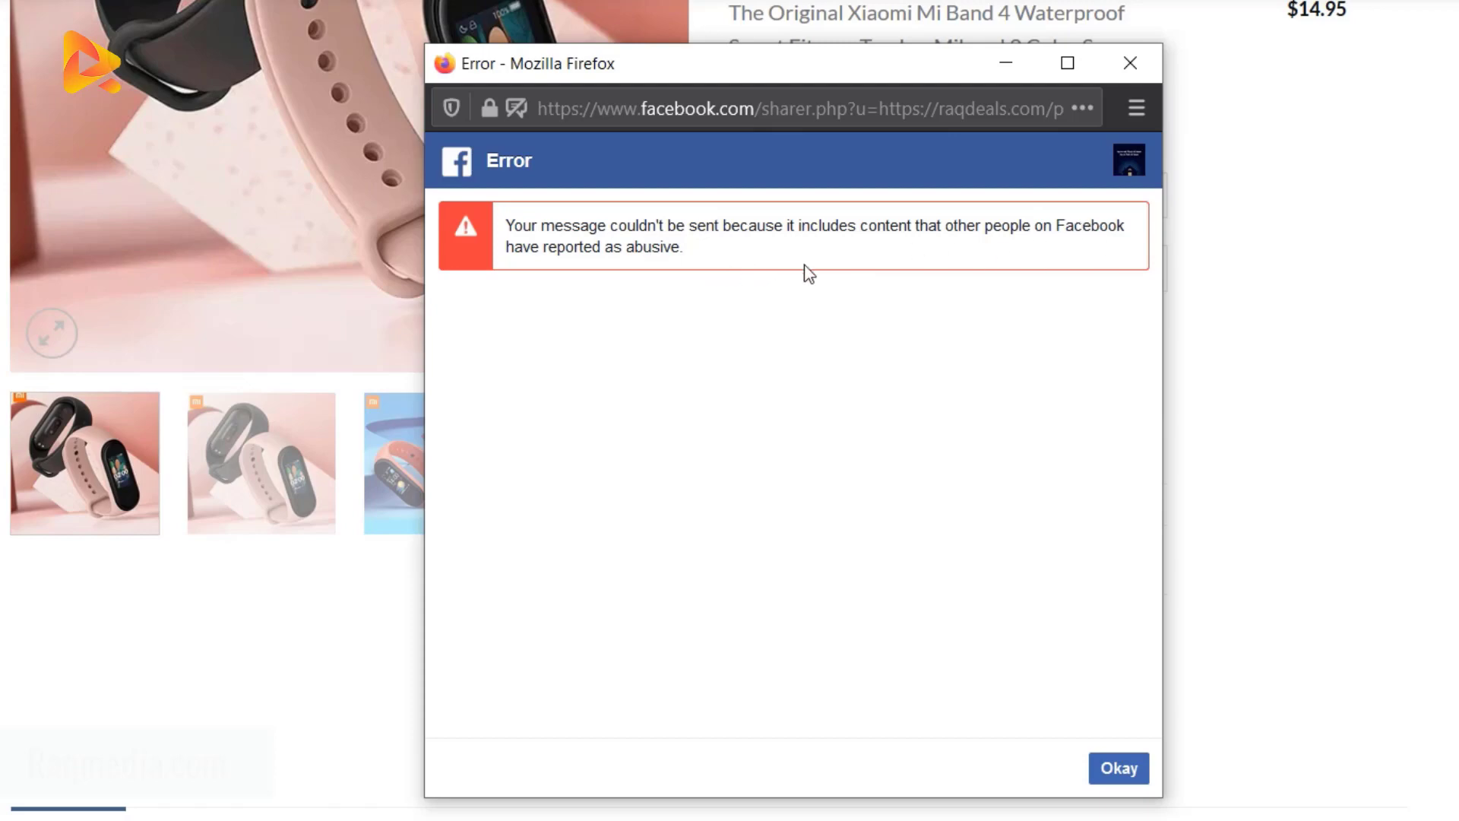
{"action": "left_click_drag", "start_coordinate": [851, 67], "coordinate": [878, 142]}
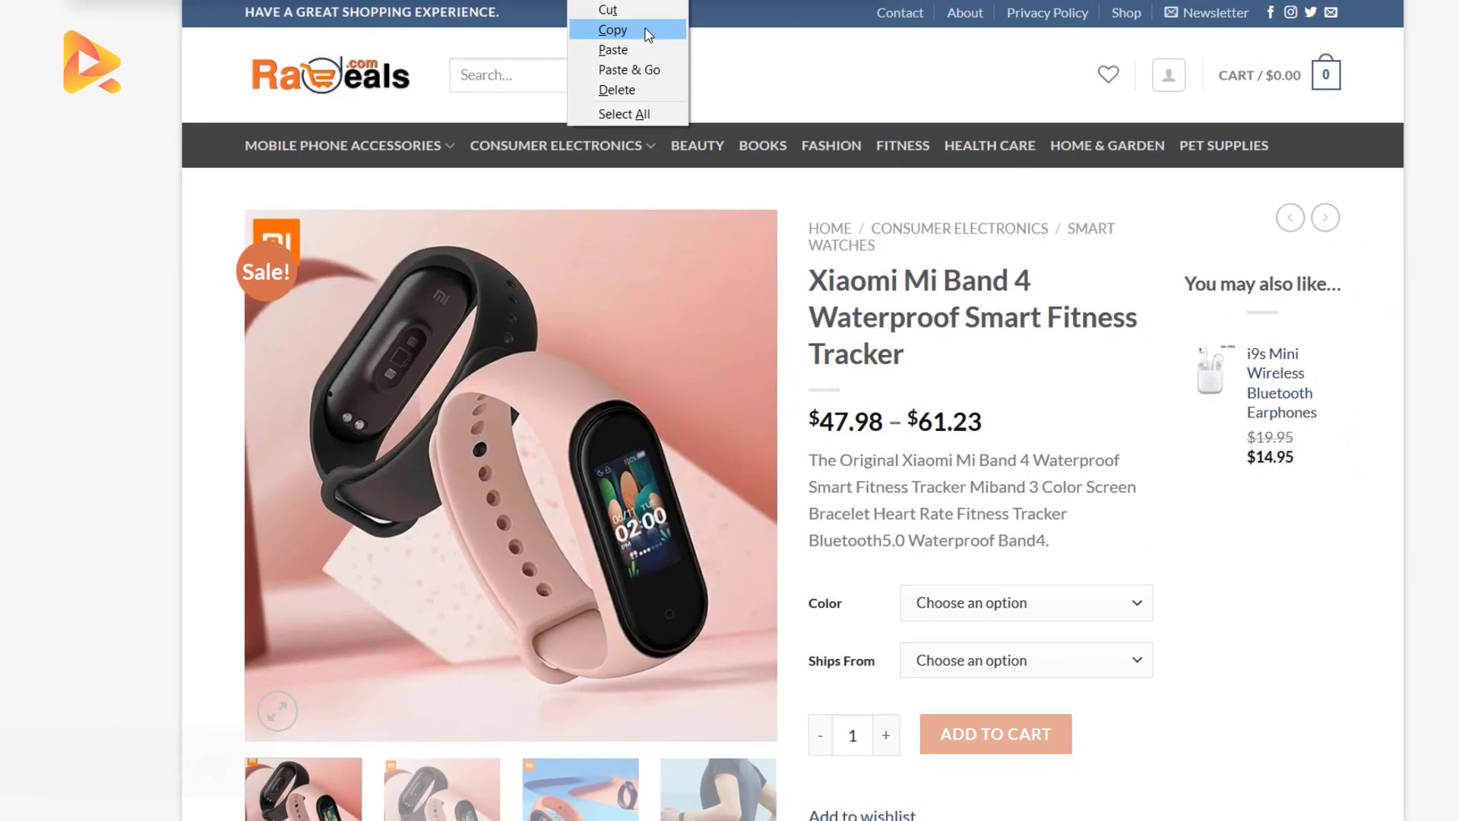
- Copy the product URL and paste it into a new post on the Facebook page
{"action": "left_click", "coordinate": [661, 33]}
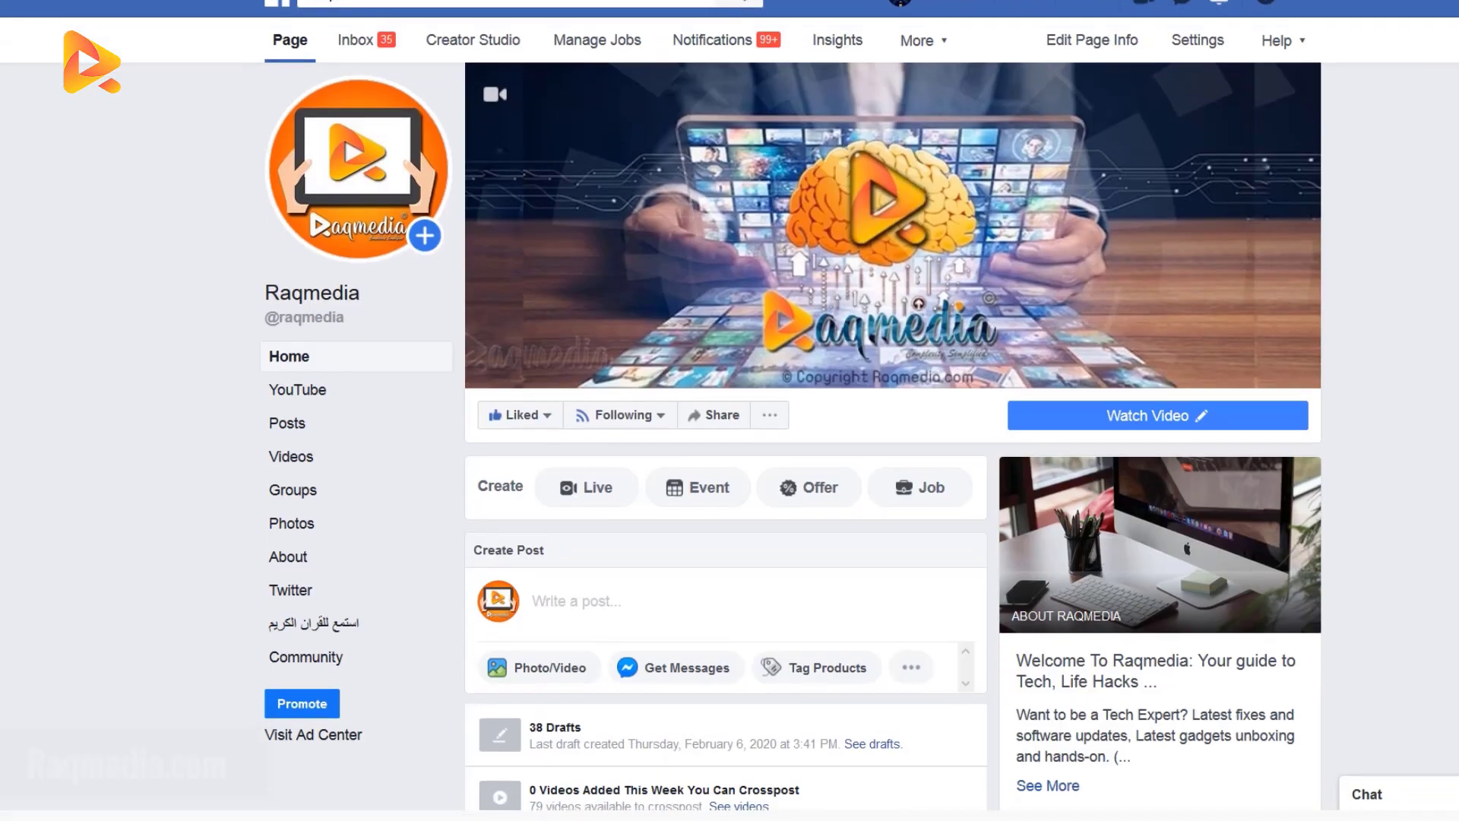
{"action": "scroll", "coordinate": [778, 515], "scroll_direction": "down", "scroll_amount": 1}
{"action": "left_click", "coordinate": [663, 543]}
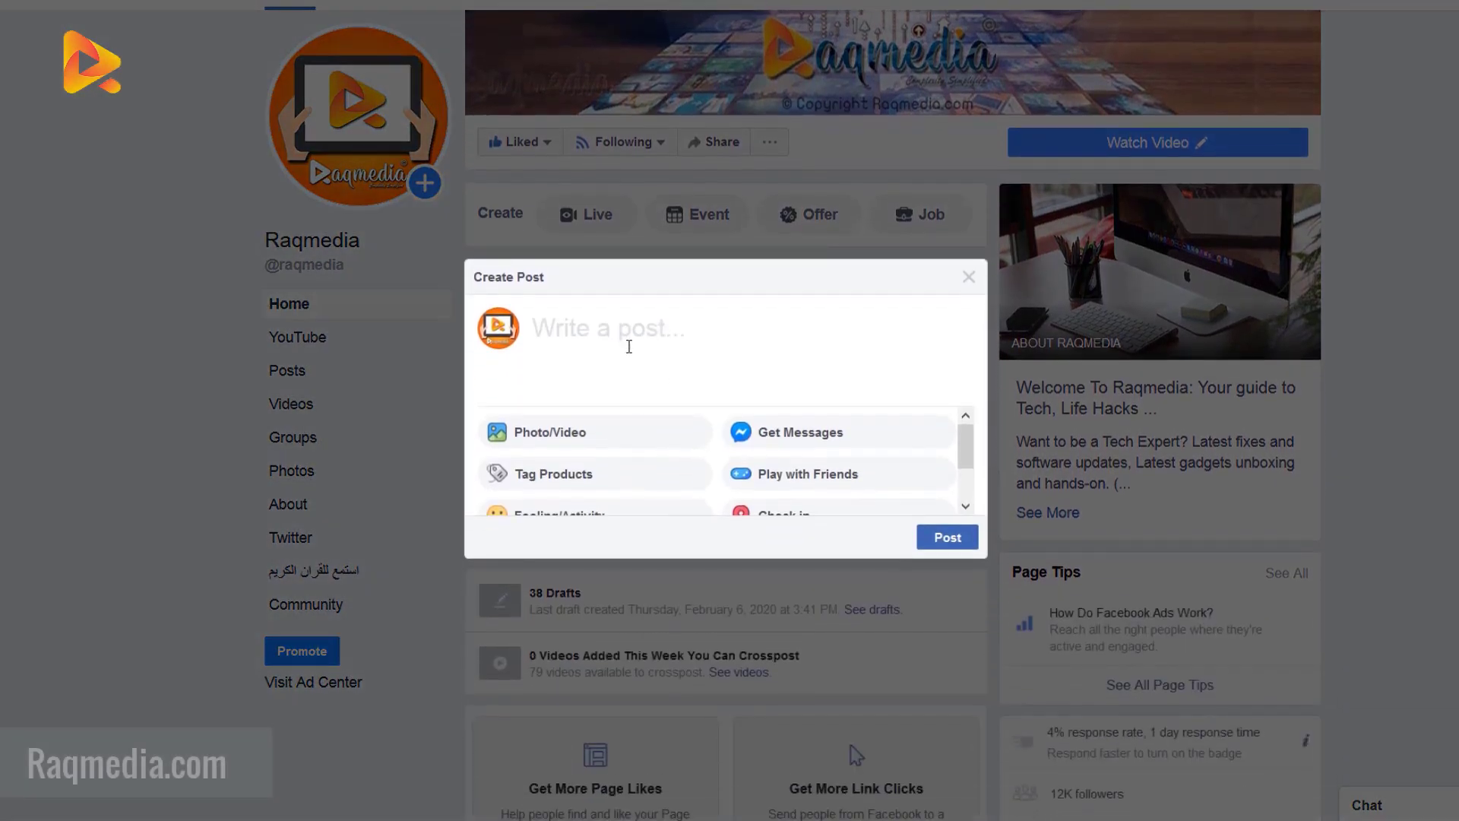
{"action": "right_click", "coordinate": [641, 351]}
{"action": "key", "text": "Escape"}
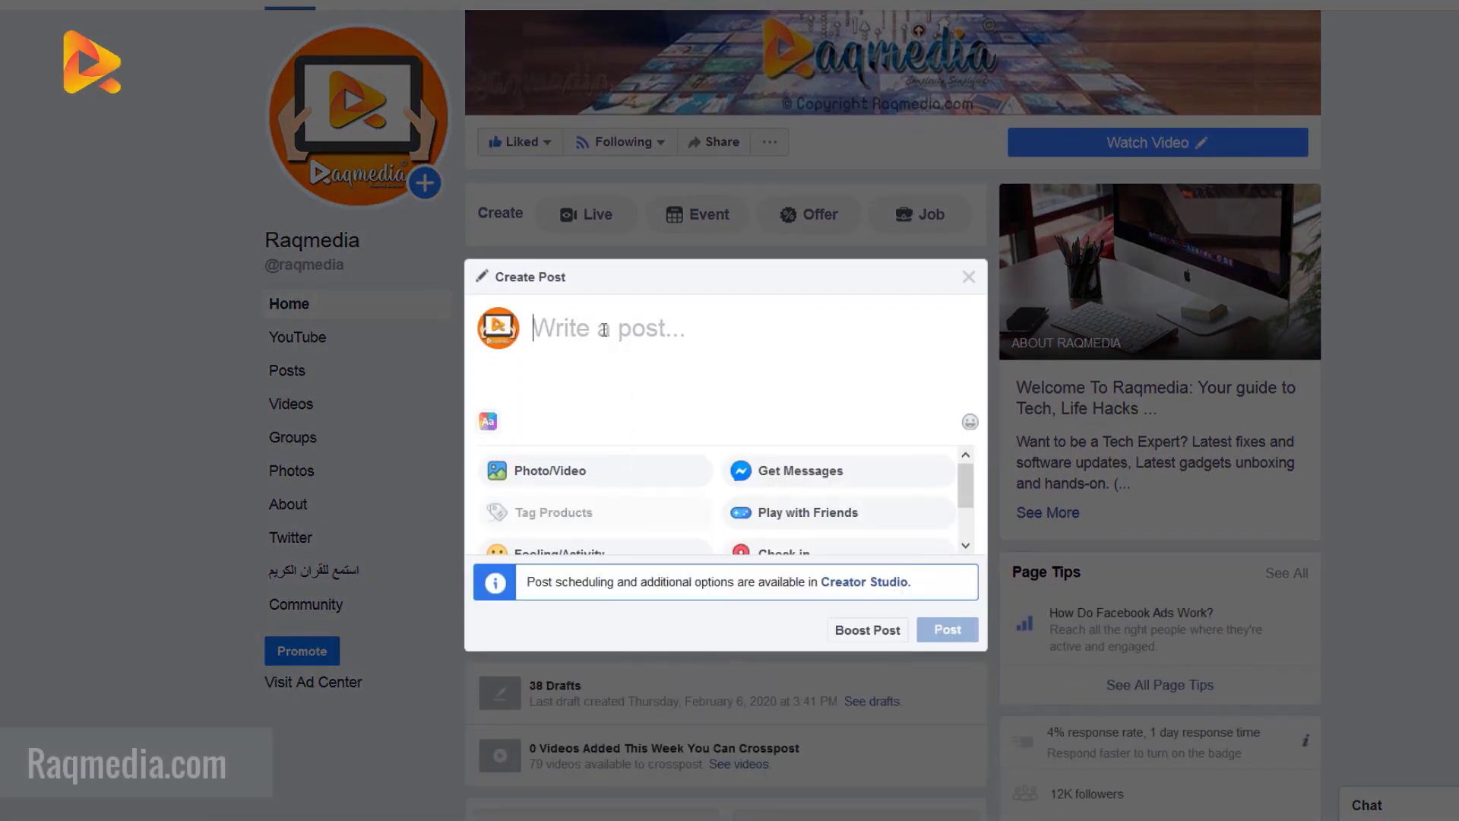
{"action": "right_click", "coordinate": [604, 329]}
{"action": "left_click", "coordinate": [693, 407]}
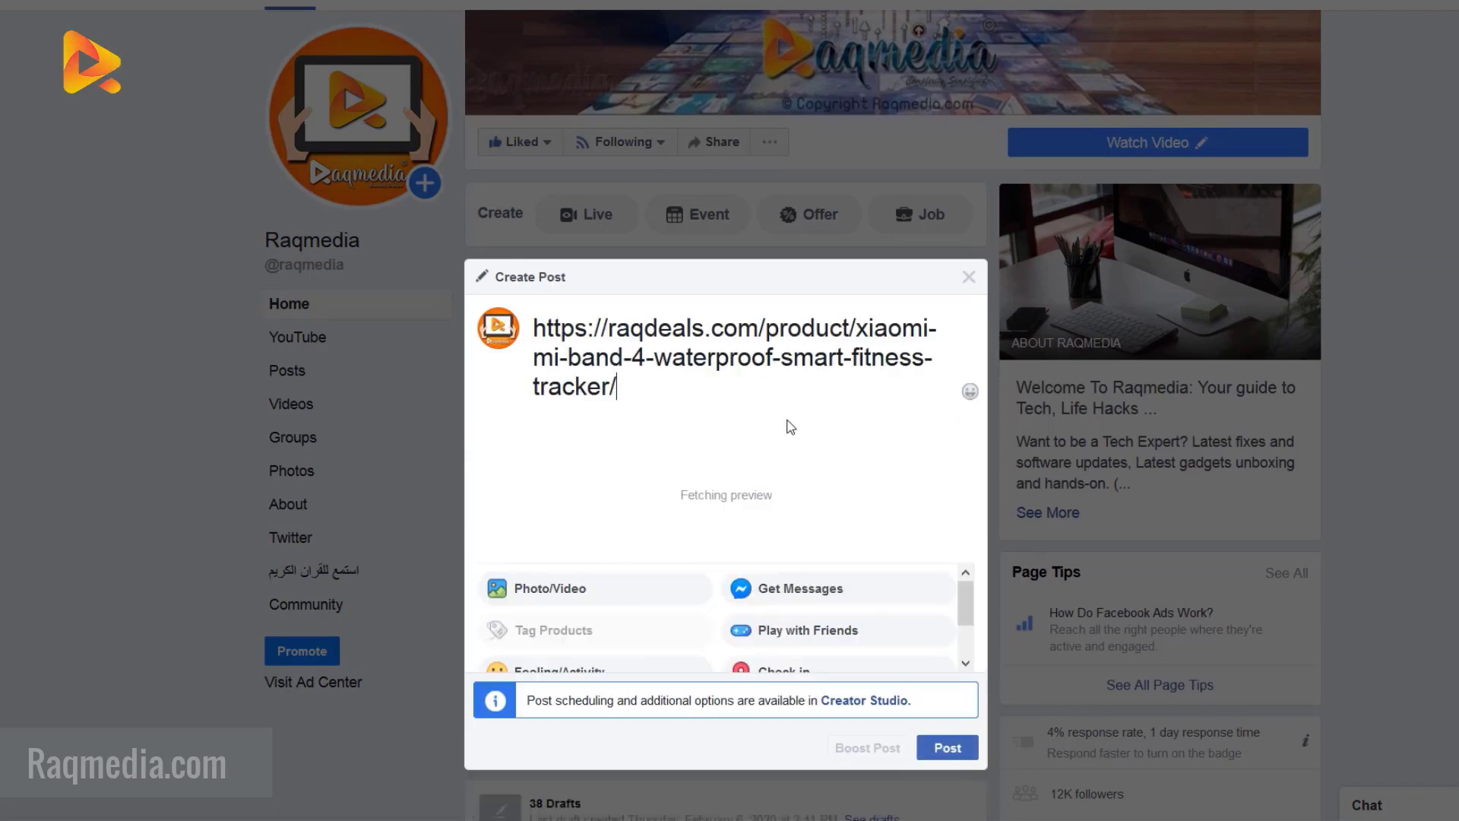
- Publish the post, read the 'You can't share this link' warning for raqdeals.com, and close it
{"action": "scroll", "coordinate": [836, 441], "scroll_direction": "down", "scroll_amount": 2}
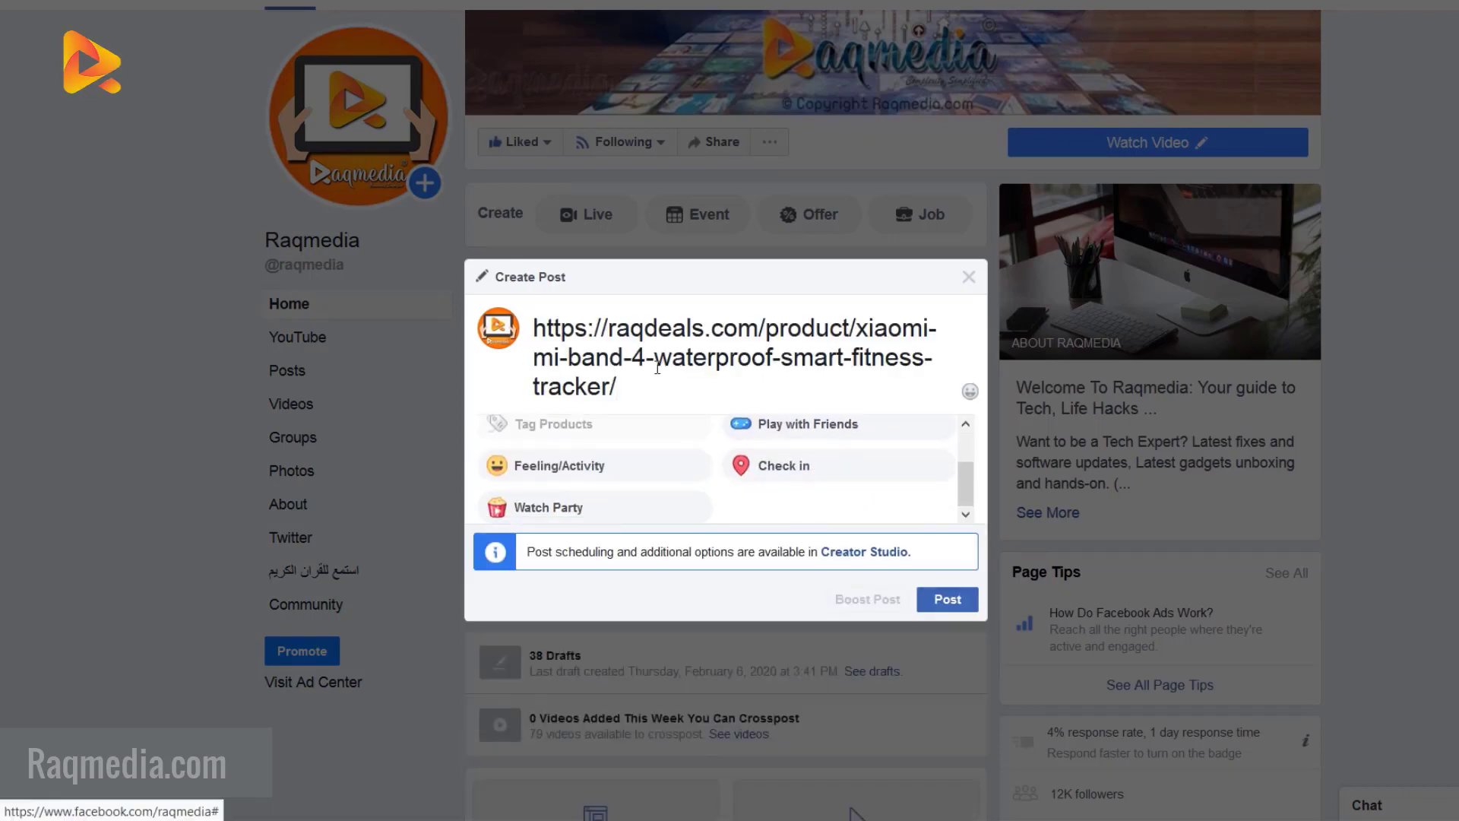
{"action": "left_click", "coordinate": [949, 600]}
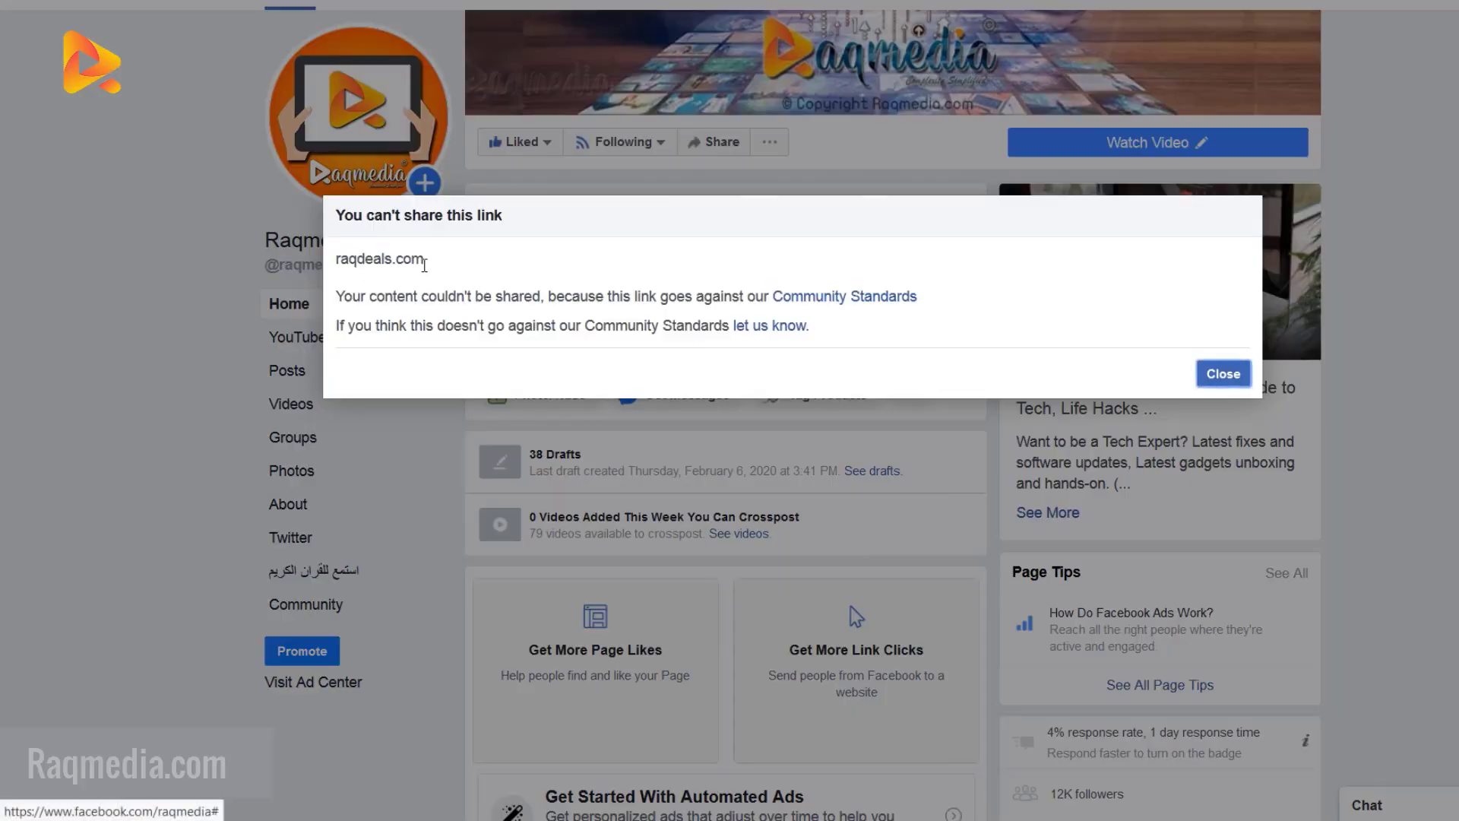
{"action": "triple_click", "coordinate": [424, 264]}
{"action": "left_click", "coordinate": [446, 271]}
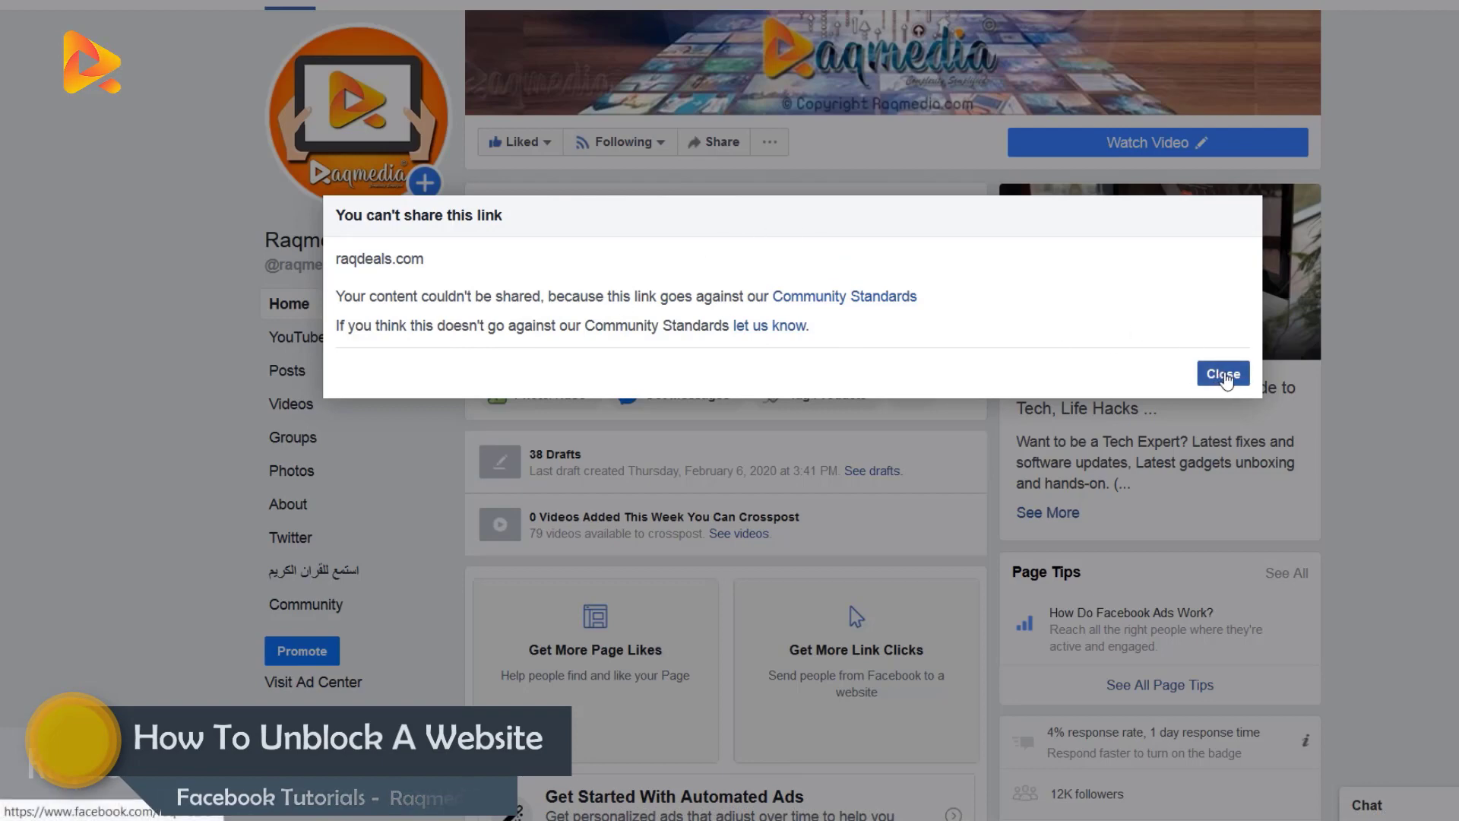
{"action": "left_click_drag", "start_coordinate": [1046, 249], "coordinate": [1084, 306]}
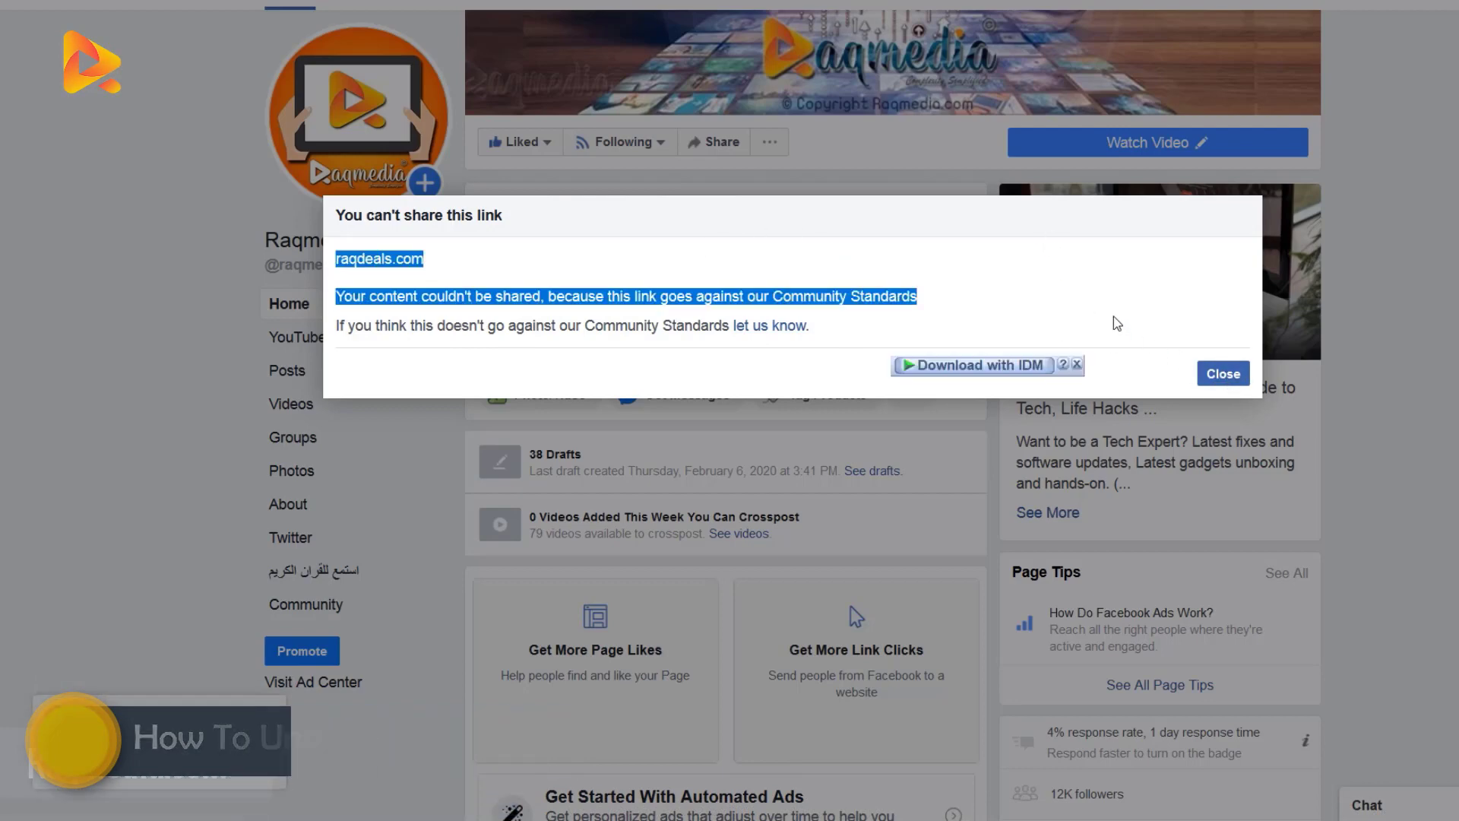
{"action": "left_click", "coordinate": [1114, 319]}
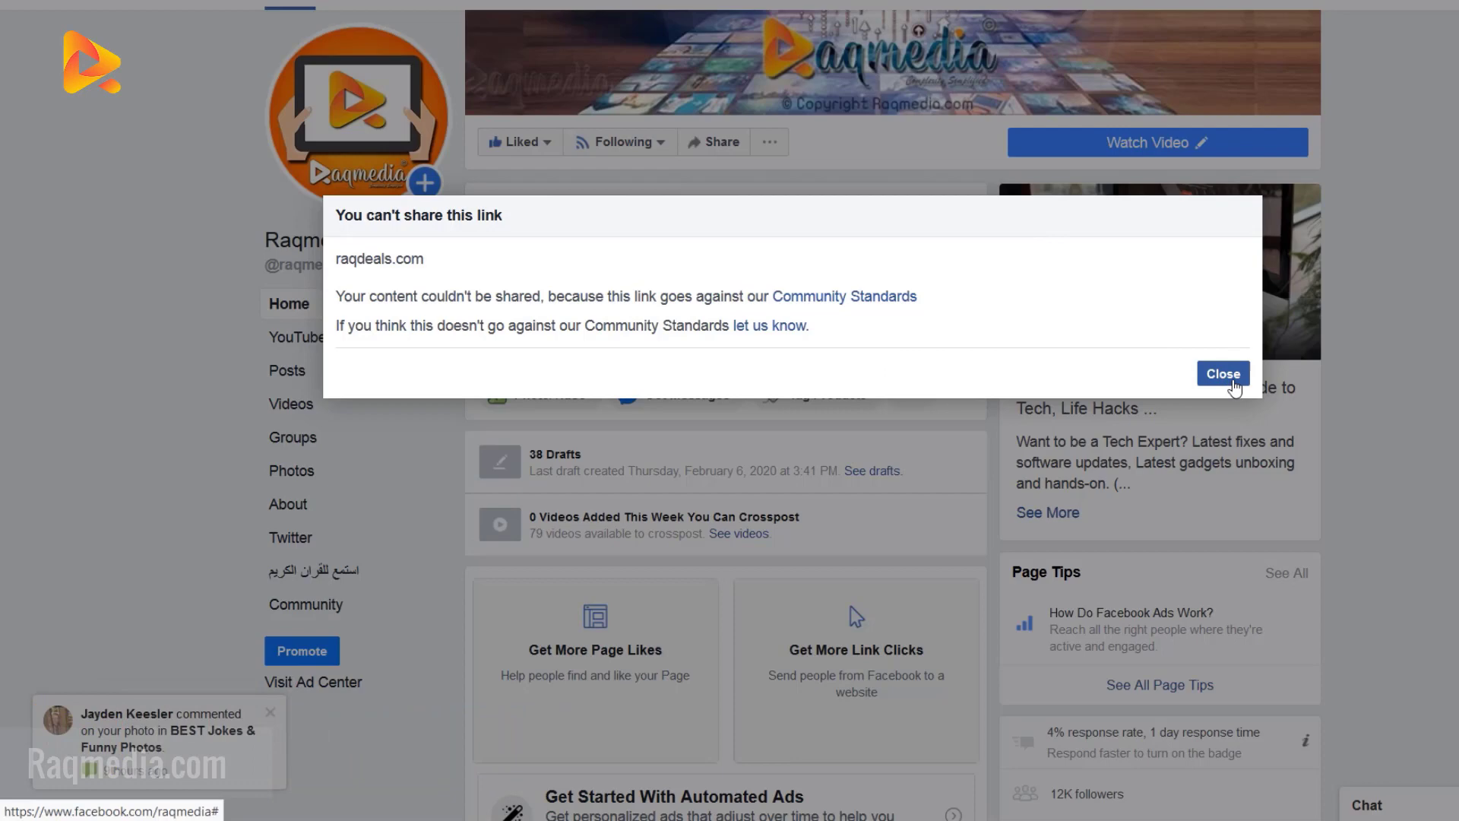
{"action": "left_click", "coordinate": [1231, 382]}
- Paste the Xiaomi Mi Band 4 product URL into the Sharing Debugger and debug it
{"action": "scroll", "coordinate": [1419, 419], "scroll_direction": "up", "scroll_amount": 3}
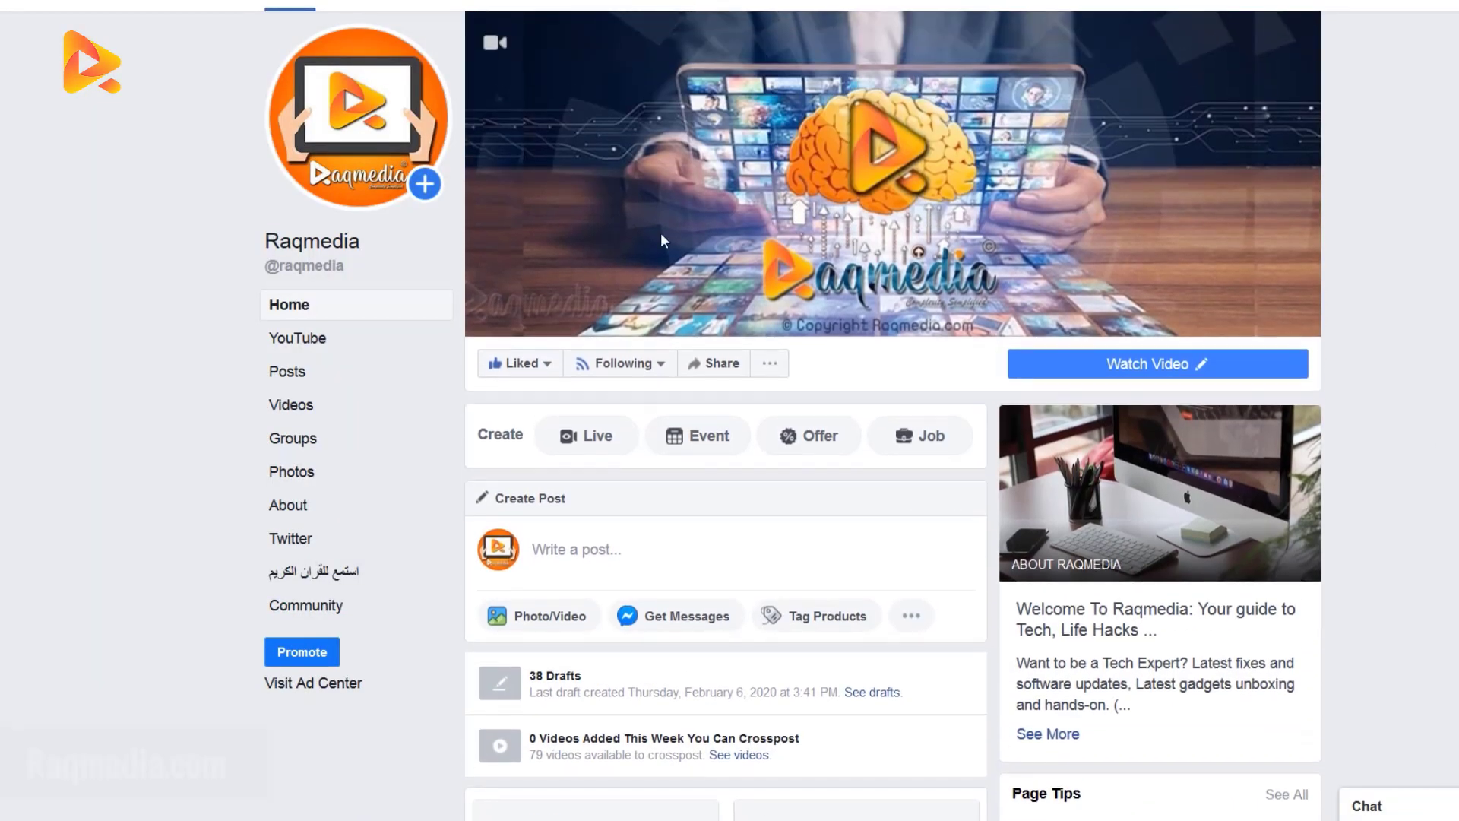
{"action": "scroll", "coordinate": [527, 203], "scroll_direction": "up", "scroll_amount": 2}
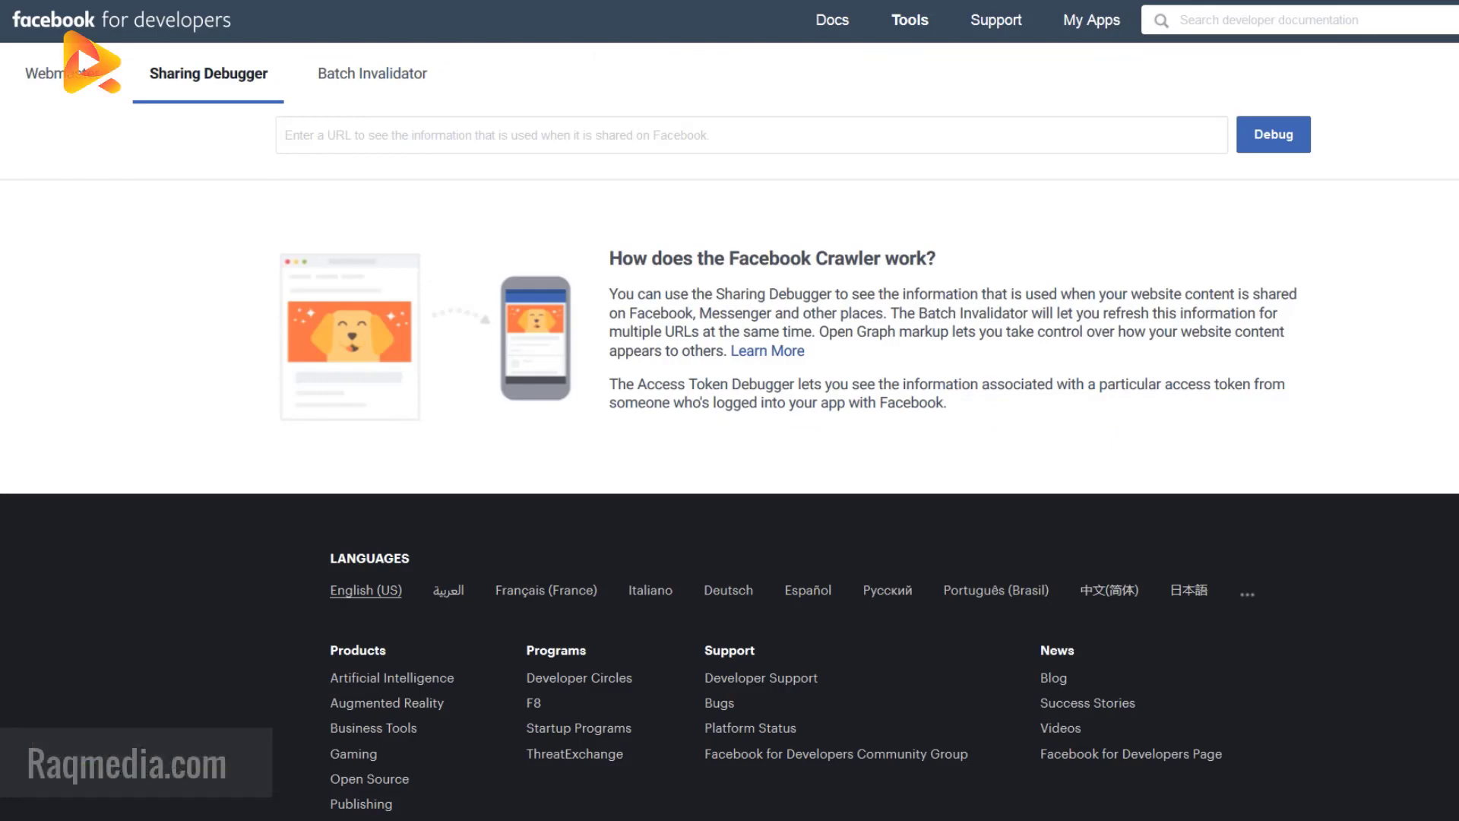
{"action": "scroll", "coordinate": [340, 237], "scroll_direction": "down", "scroll_amount": 1}
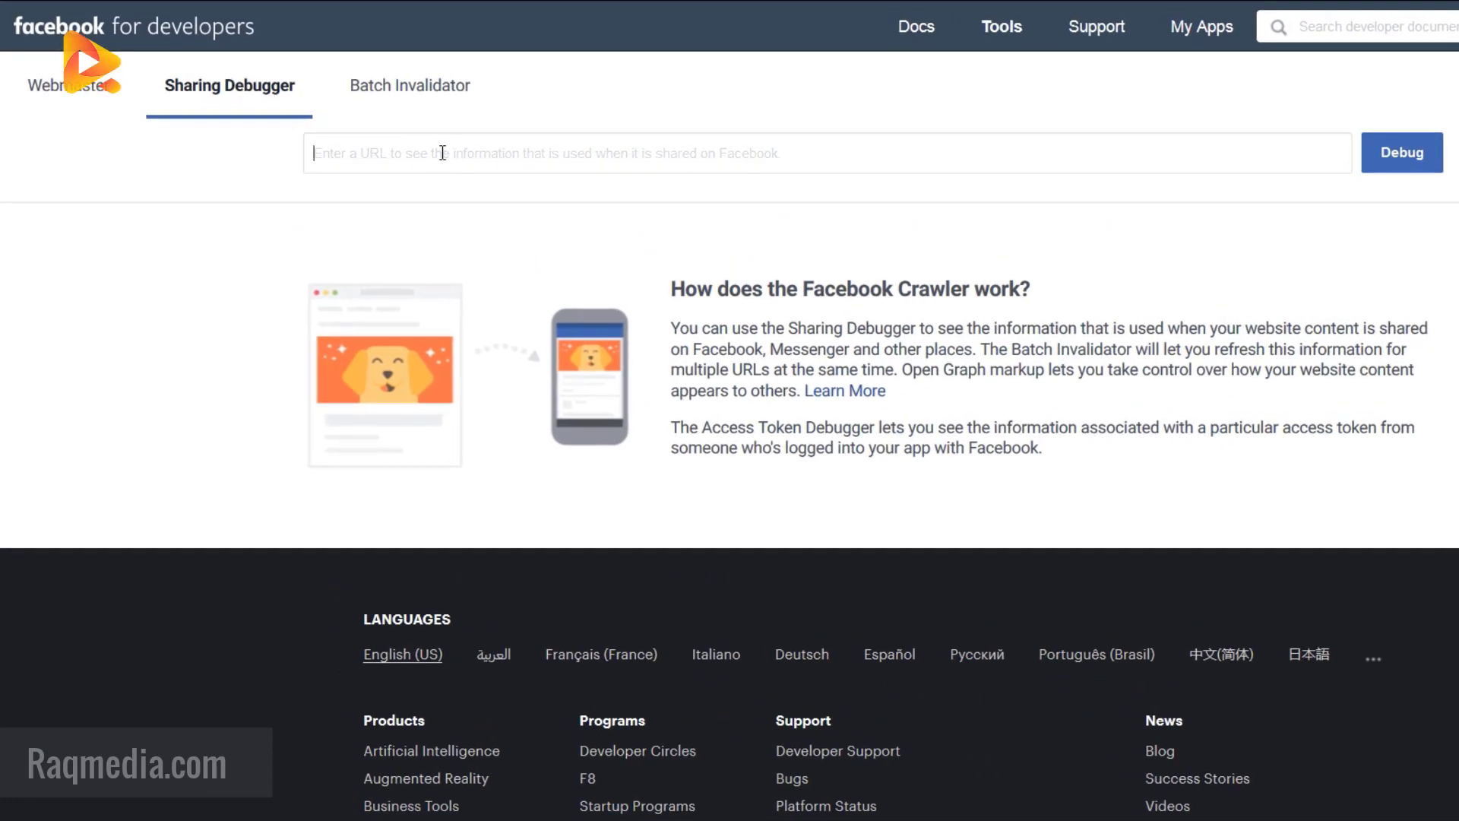
{"action": "right_click", "coordinate": [443, 153]}
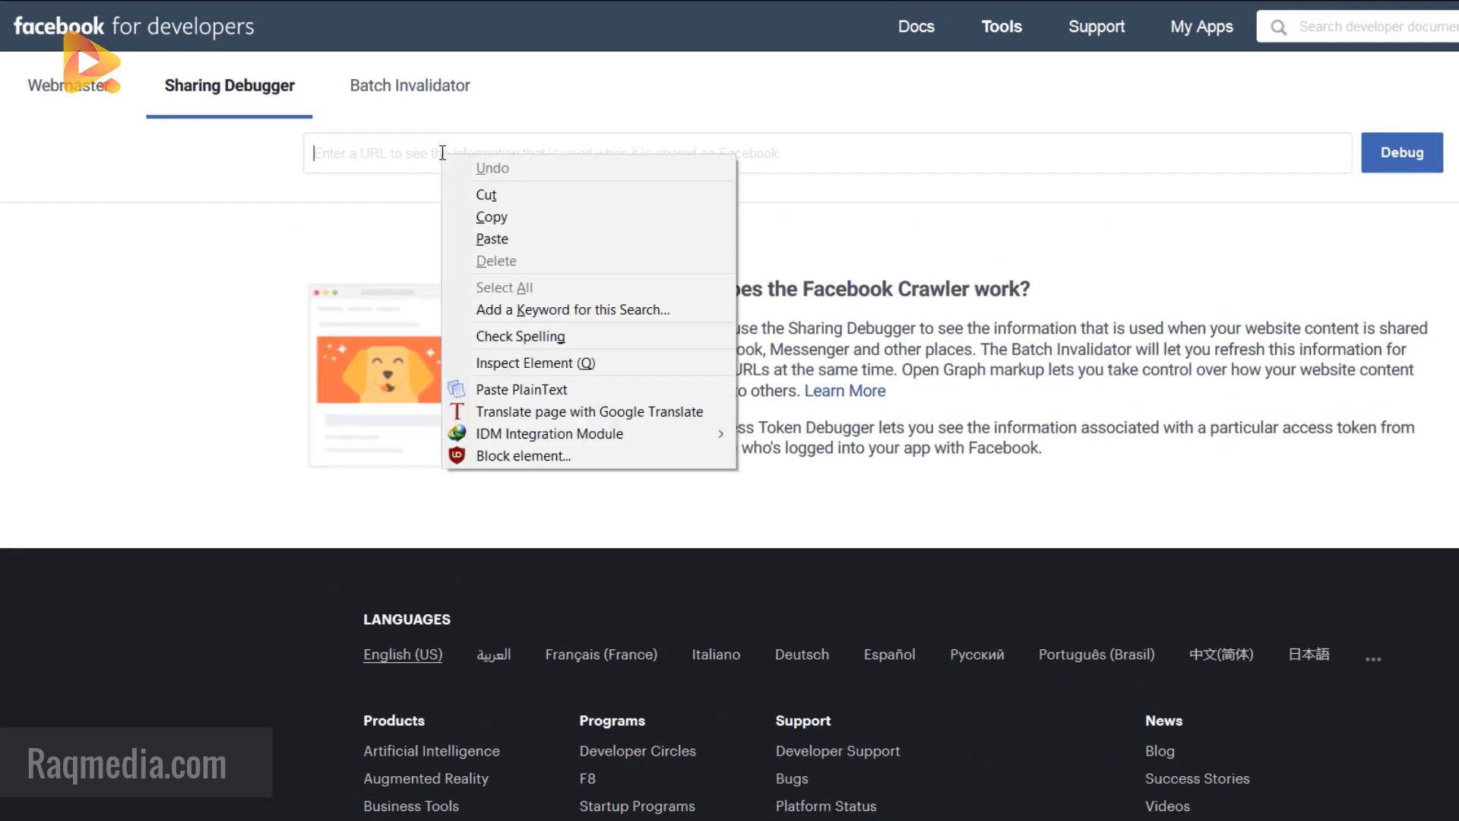
{"action": "left_click", "coordinate": [545, 243]}
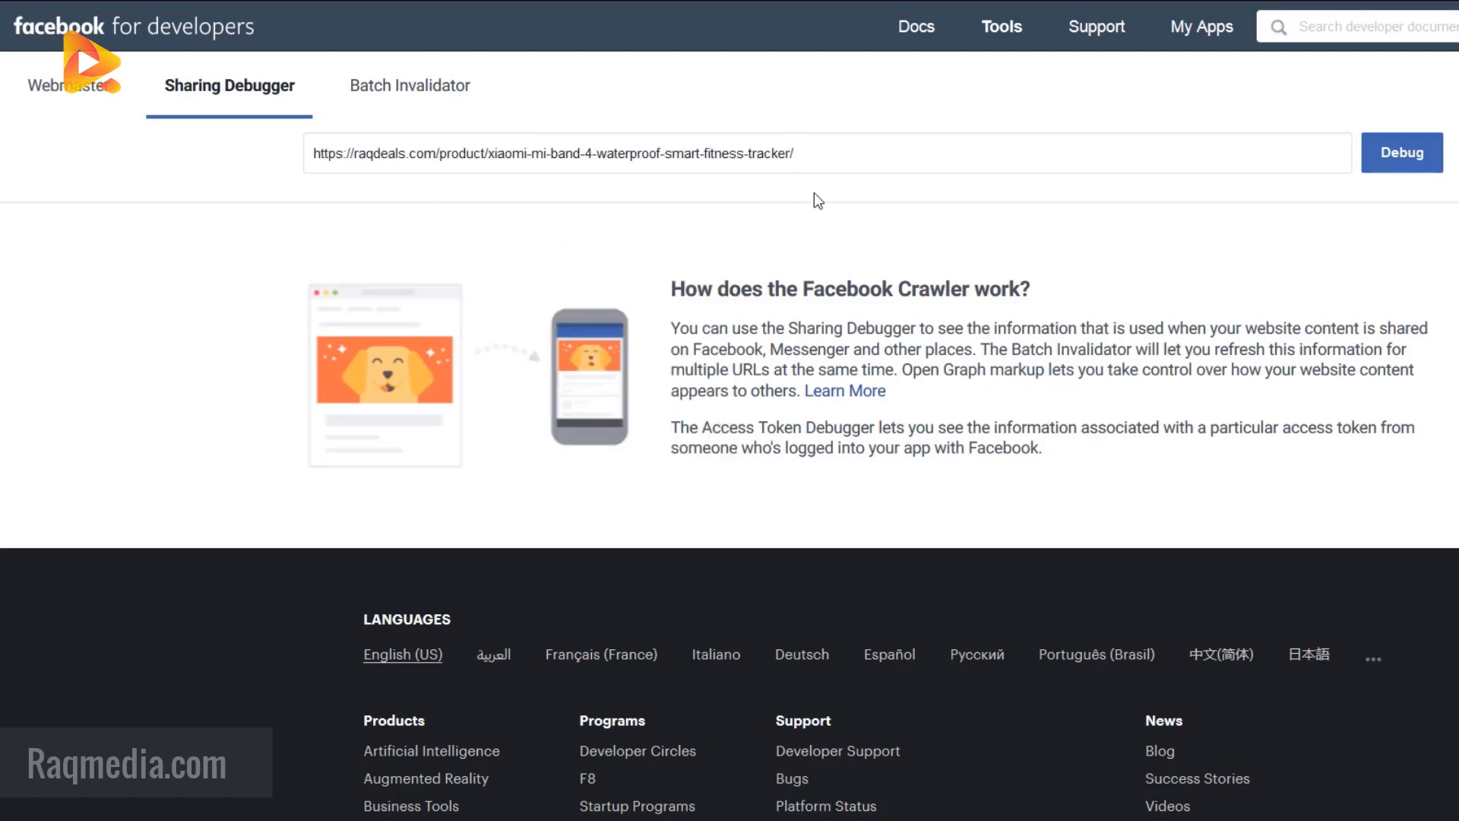
{"action": "left_click", "coordinate": [1406, 156]}
{"action": "left_click", "coordinate": [1408, 161]}
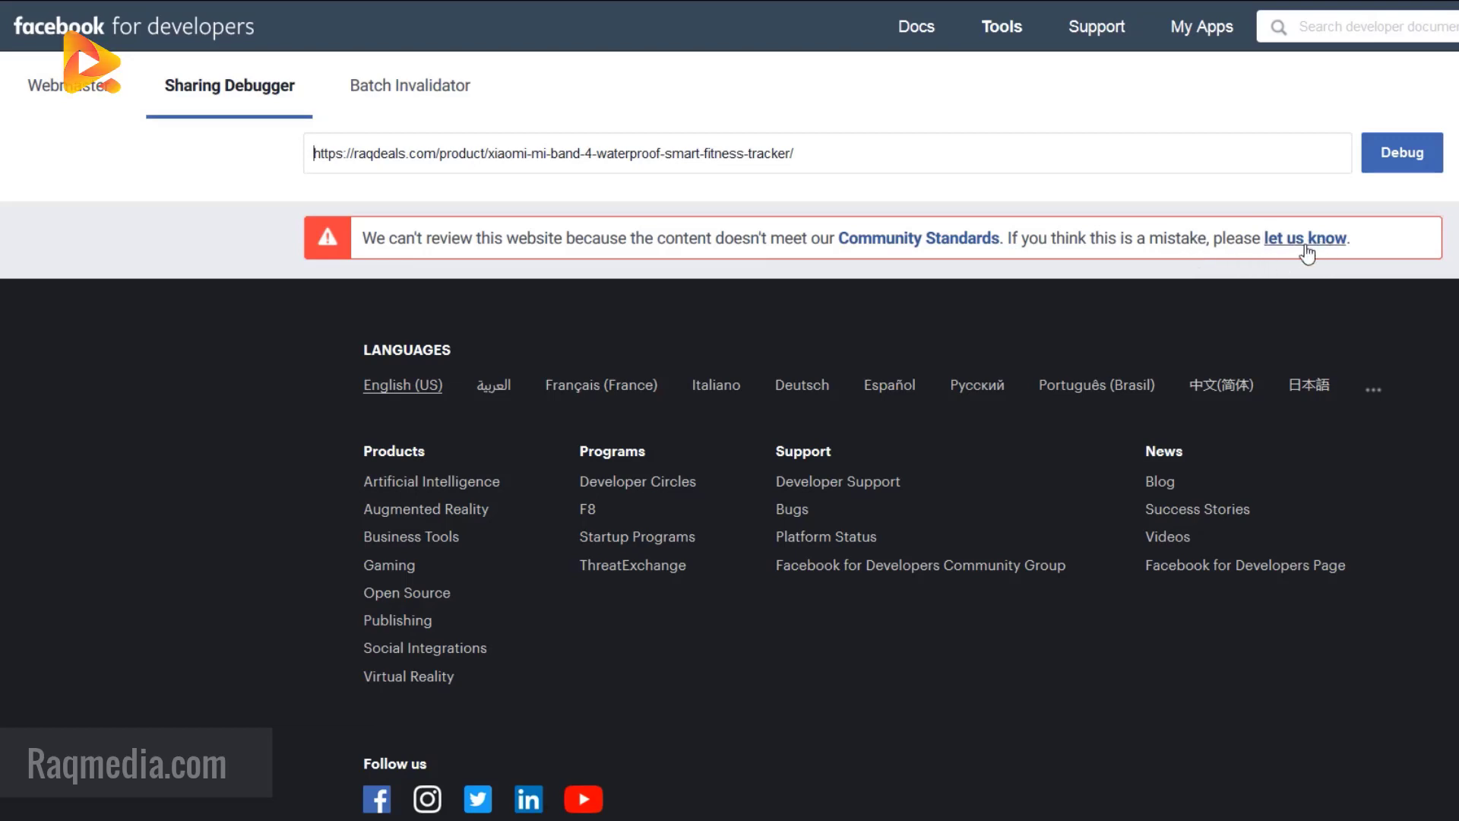
- Open the Facebook Blocks report form via 'let us know' and enlarge its explanation box
{"action": "left_click", "coordinate": [1307, 253]}
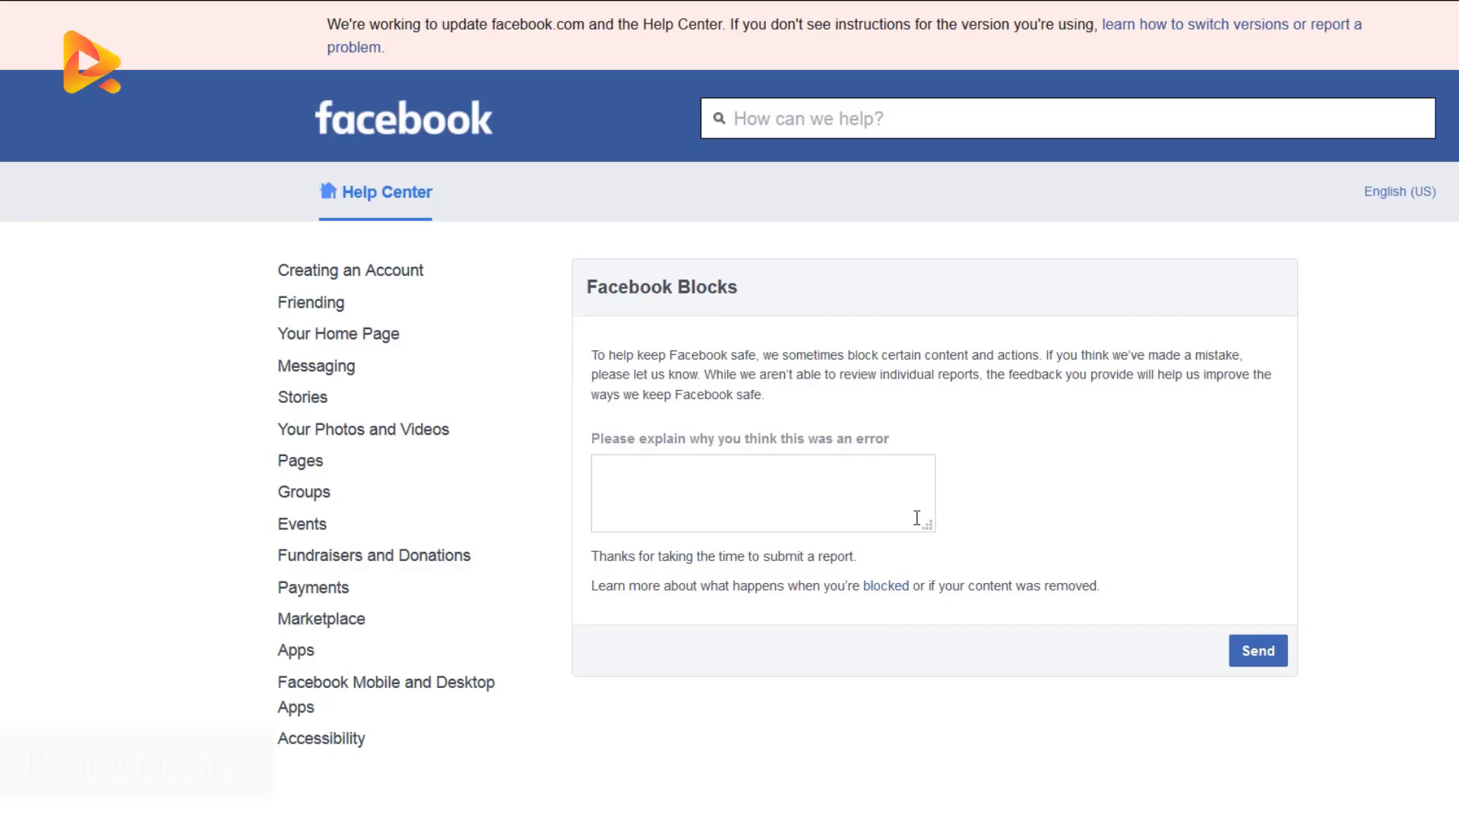
{"action": "left_click_drag", "start_coordinate": [928, 524], "coordinate": [1132, 790]}
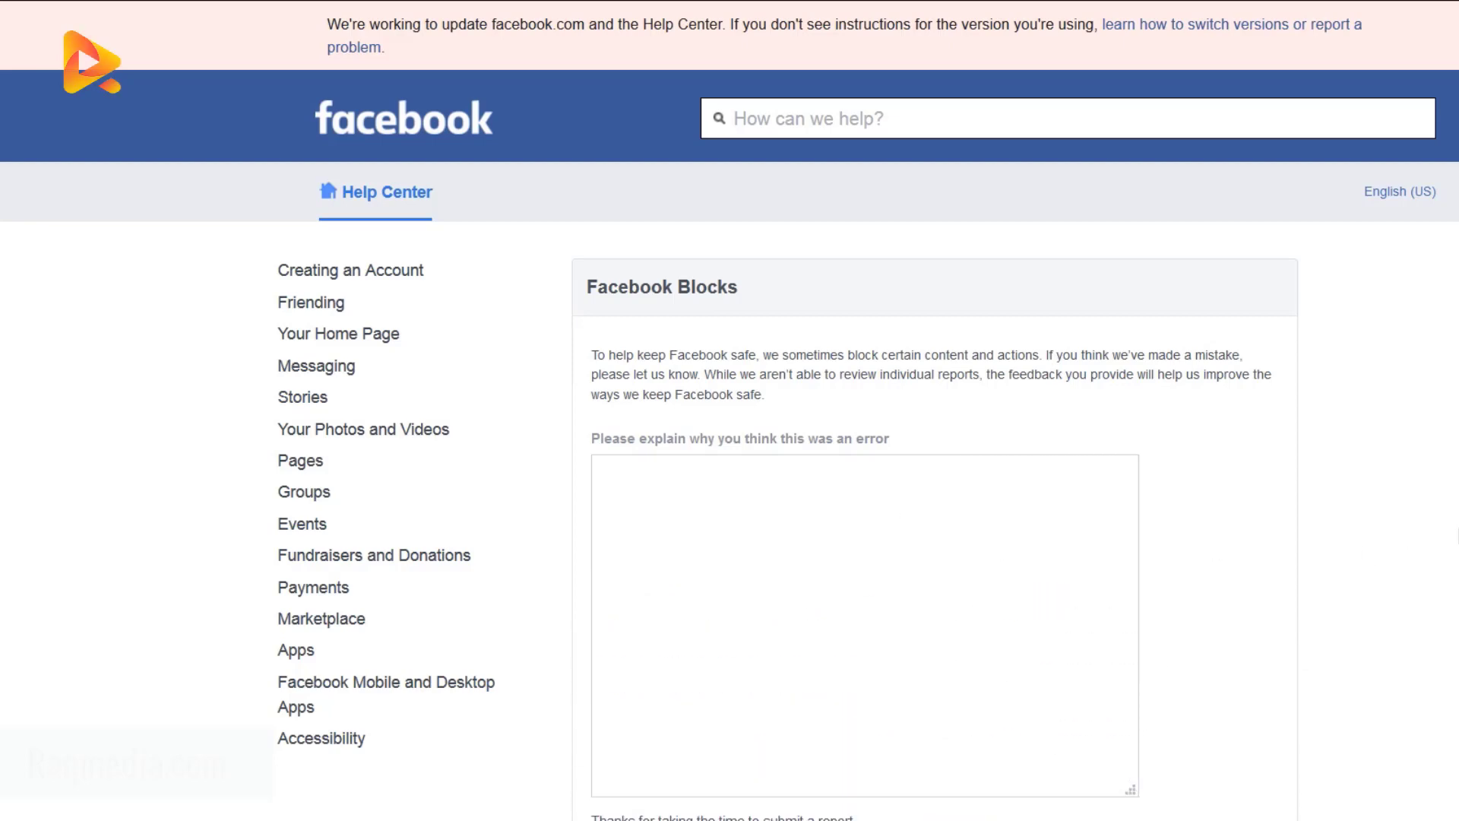
{"action": "scroll", "coordinate": [759, 456], "scroll_direction": "down", "scroll_amount": 1}
{"action": "scroll", "coordinate": [532, 304], "scroll_direction": "up", "scroll_amount": 1}
{"action": "scroll", "coordinate": [671, 430], "scroll_direction": "down", "scroll_amount": 2}
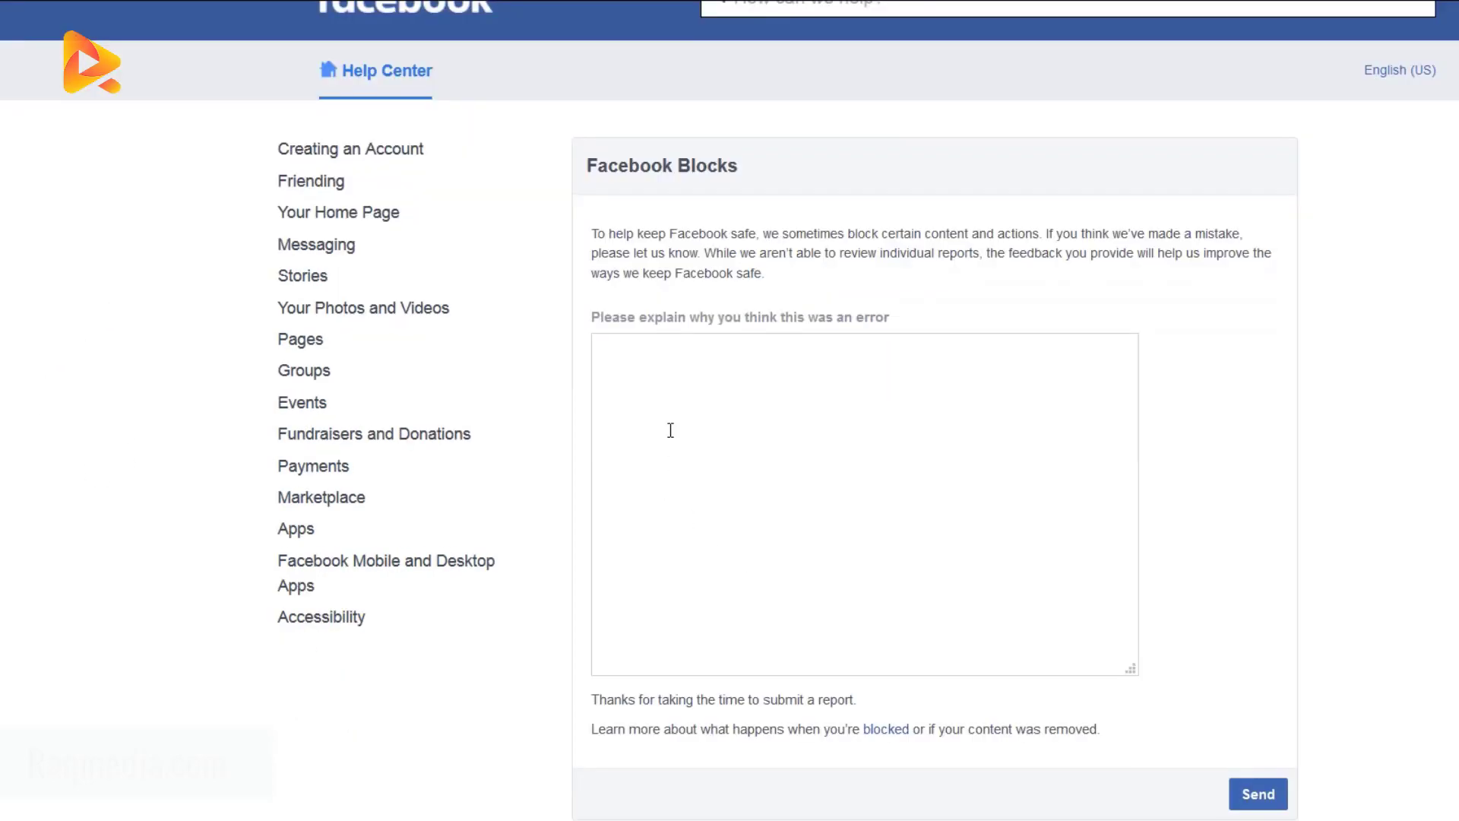
{"action": "left_click", "coordinate": [686, 381]}
- Paste the prepared appeal letter and add a blank line after 'mistake.'
{"action": "right_click", "coordinate": [878, 367]}
{"action": "left_click", "coordinate": [1026, 462]}
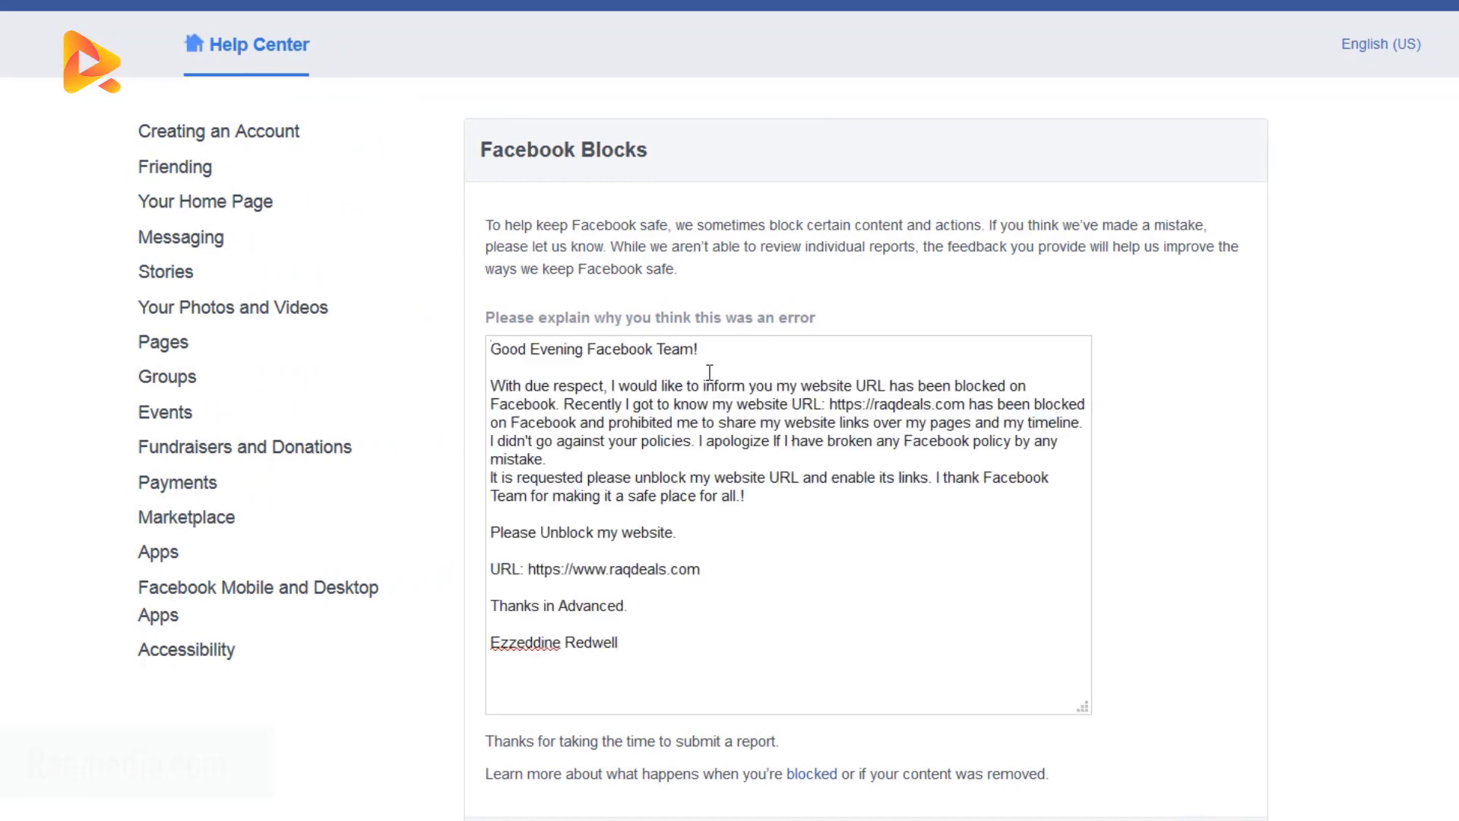
{"action": "left_click", "coordinate": [846, 453]}
{"action": "left_click", "coordinate": [574, 456]}
{"action": "key", "text": "Return"}
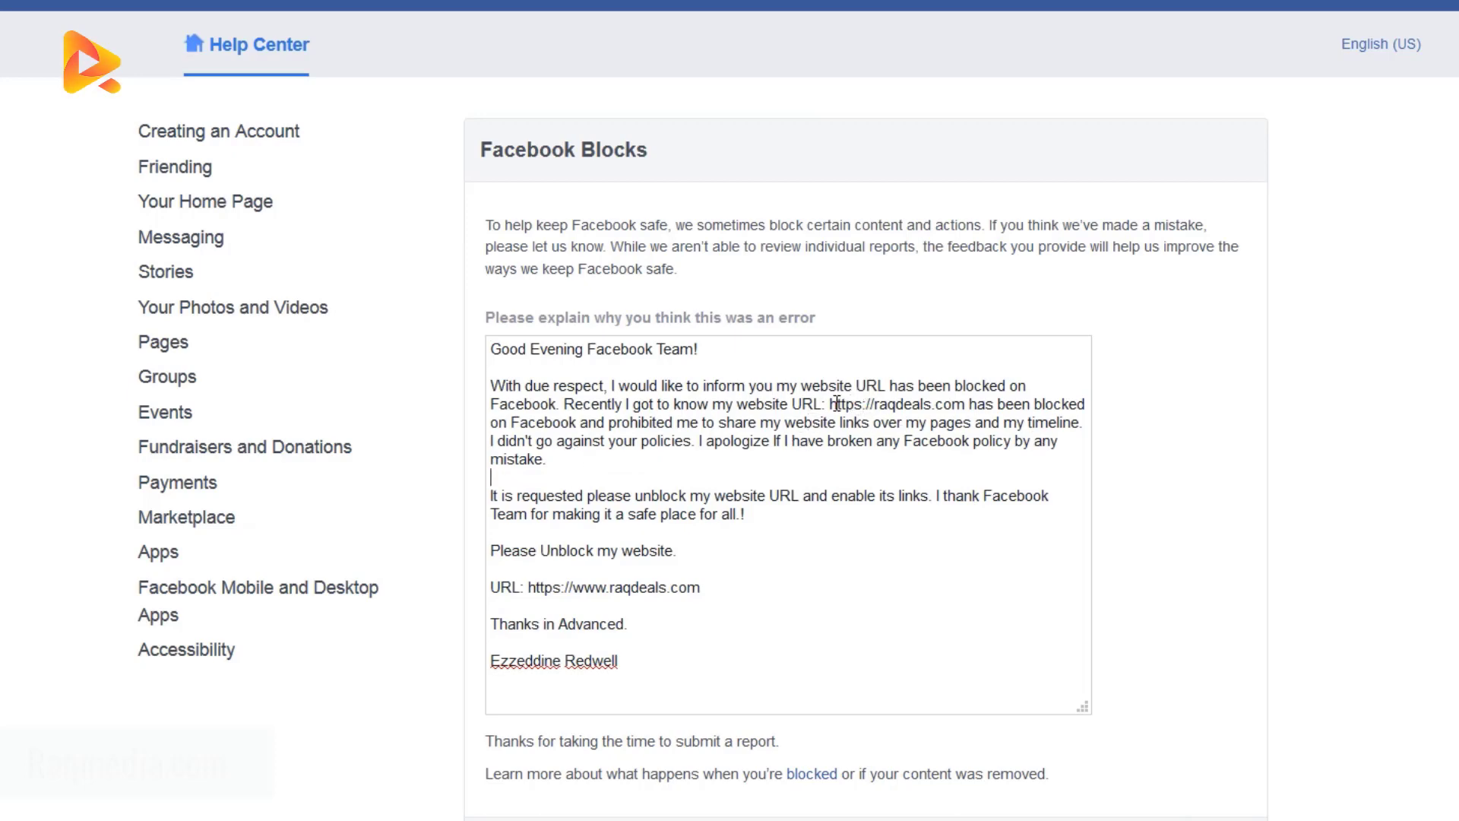
{"action": "left_click_drag", "start_coordinate": [833, 403], "coordinate": [961, 402]}
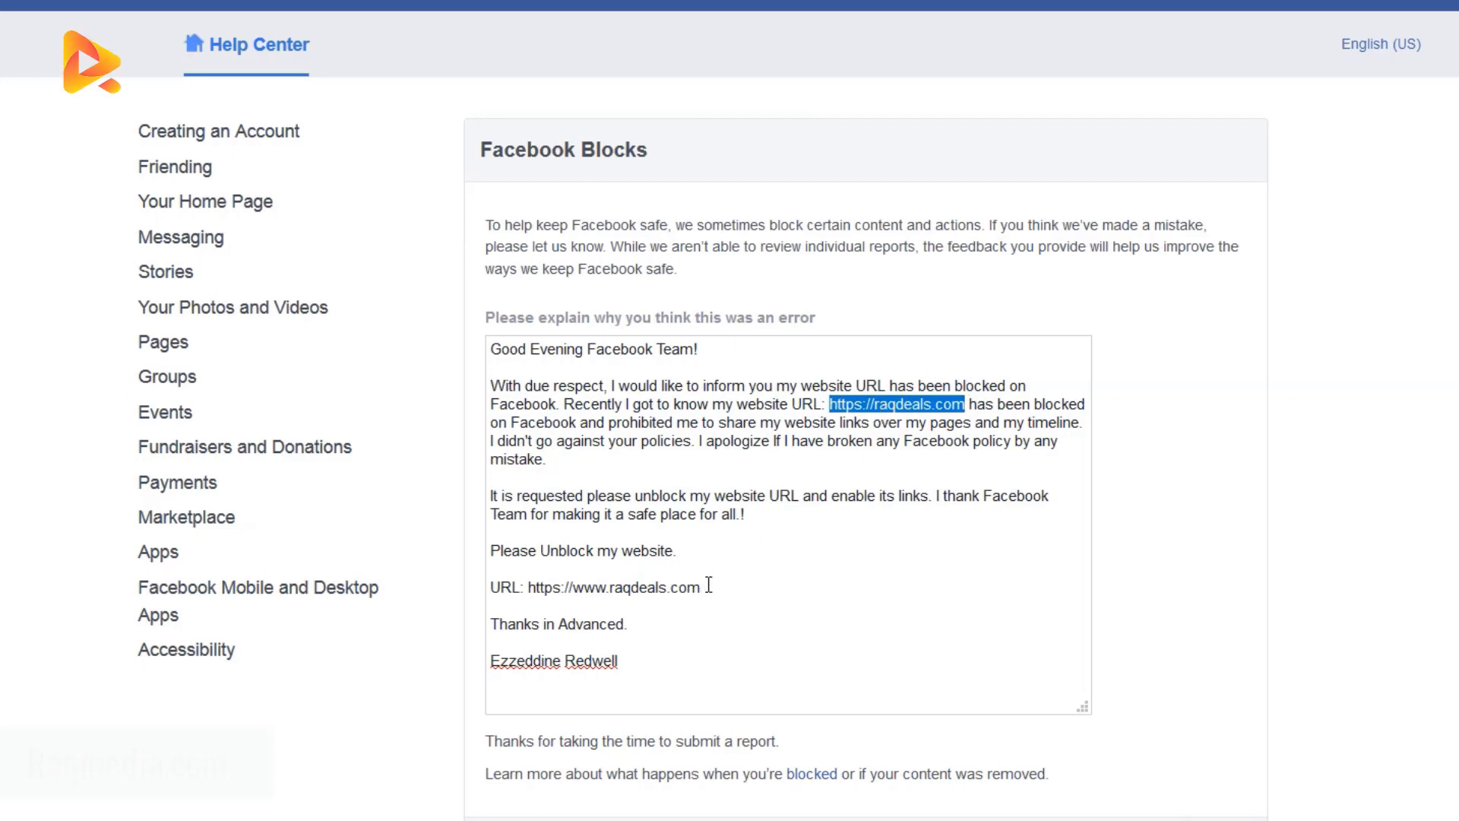
{"action": "left_click_drag", "start_coordinate": [708, 586], "coordinate": [534, 585]}
{"action": "left_click", "coordinate": [771, 604]}
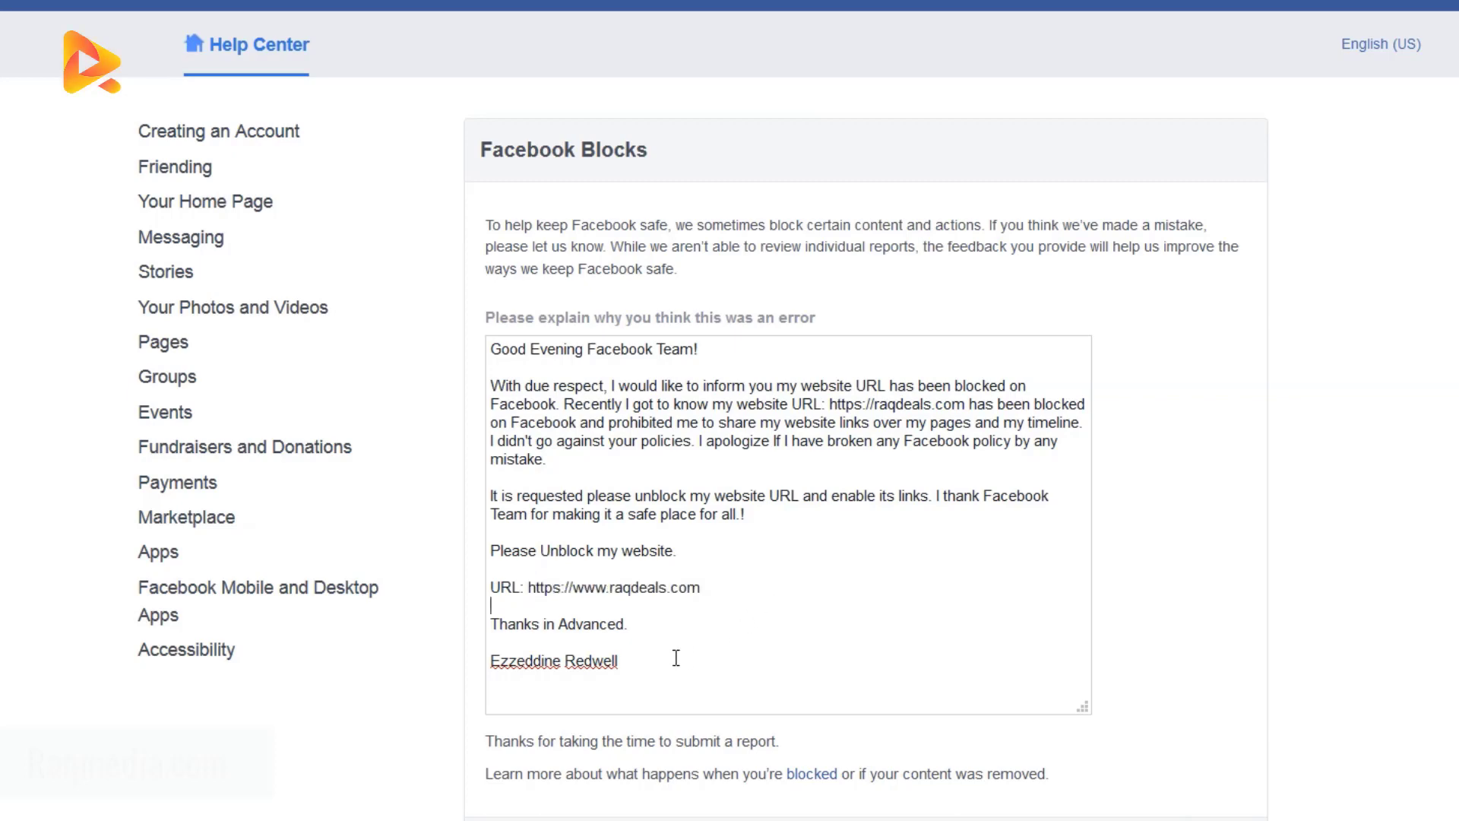
{"action": "left_click_drag", "start_coordinate": [654, 672], "coordinate": [465, 668]}
{"action": "left_click", "coordinate": [805, 648]}
{"action": "scroll", "coordinate": [818, 594], "scroll_direction": "up", "scroll_amount": 1}
{"action": "scroll", "coordinate": [836, 456], "scroll_direction": "down", "scroll_amount": 3}
{"action": "left_click", "coordinate": [706, 369]}
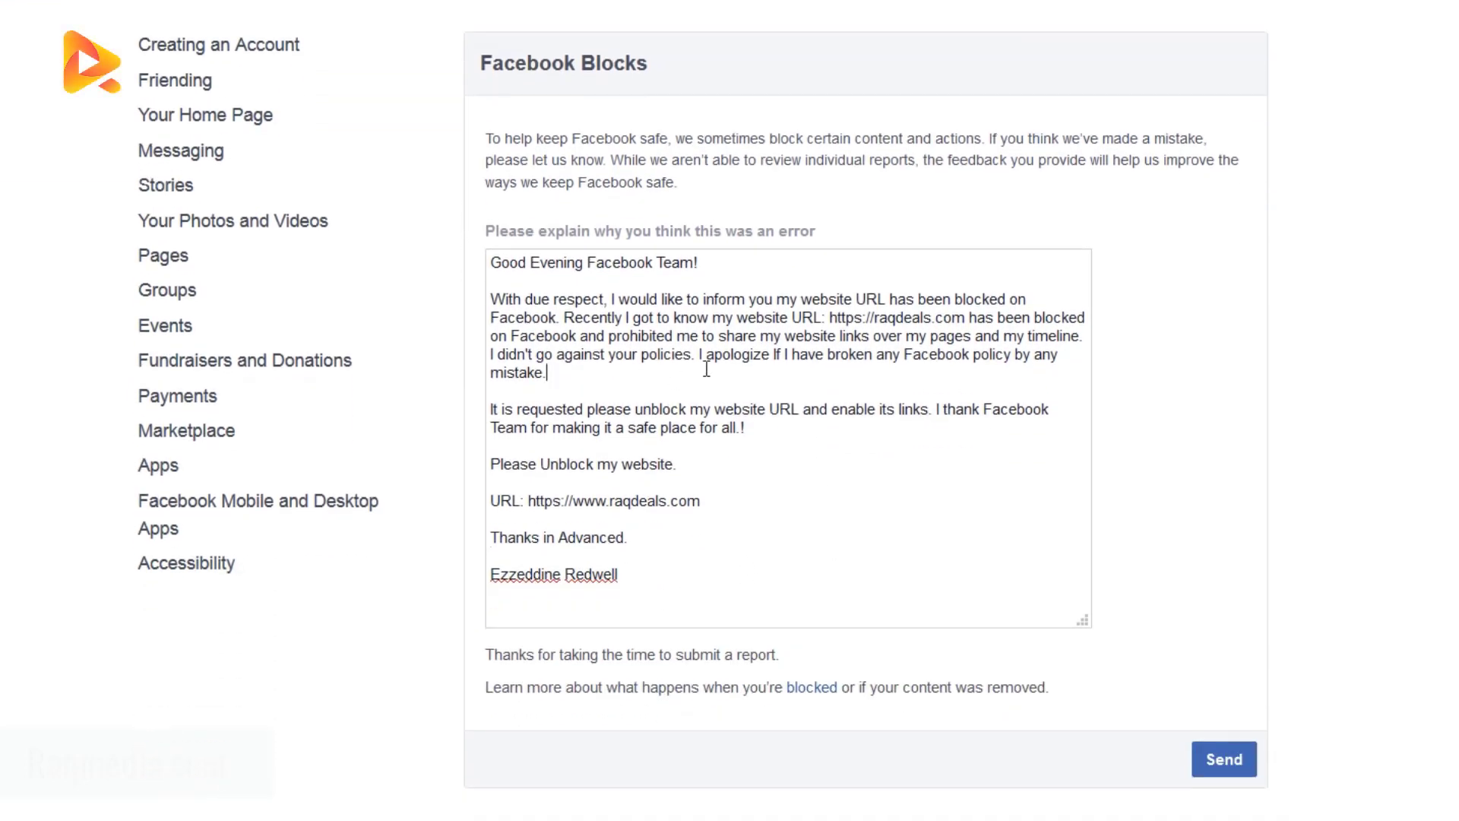
{"action": "scroll", "coordinate": [1131, 569], "scroll_direction": "up", "scroll_amount": 2}
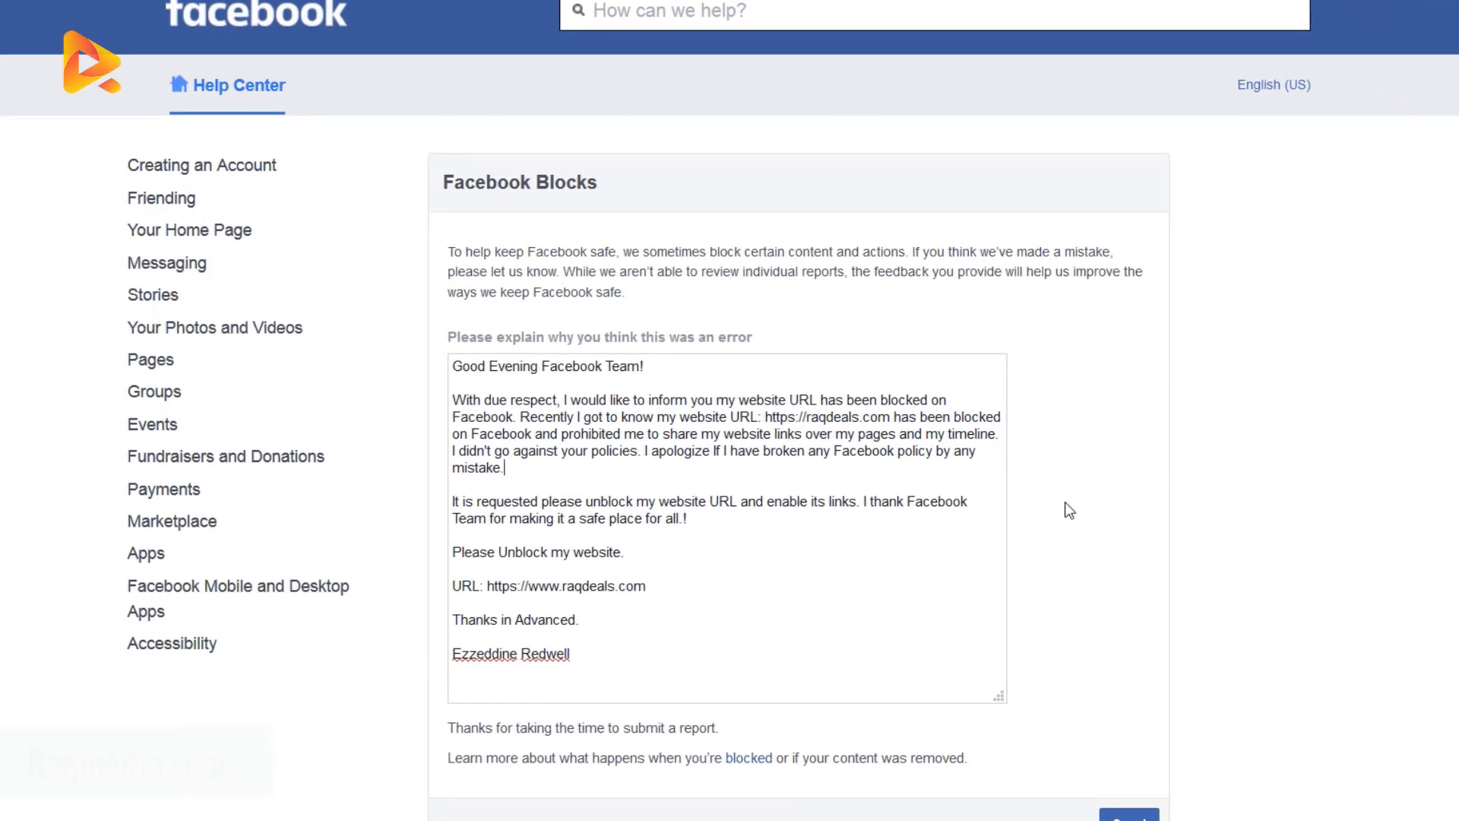
{"action": "scroll", "coordinate": [1056, 505], "scroll_direction": "up", "scroll_amount": 1}
{"action": "scroll", "coordinate": [1056, 505], "scroll_direction": "down", "scroll_amount": 2}
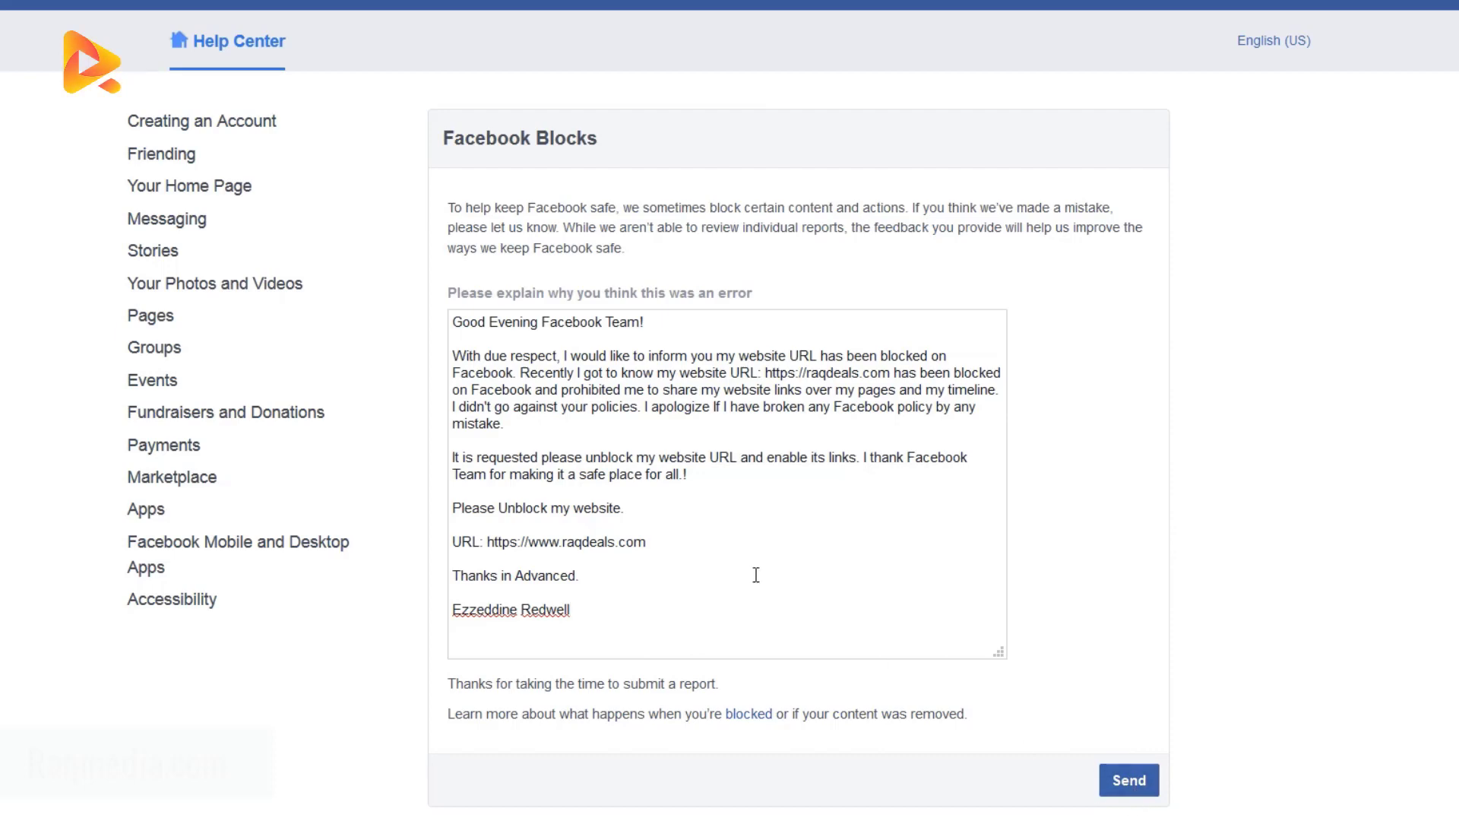
- Send the raqdeals.com unblock request and dismiss the Thanks confirmation
{"action": "left_click", "coordinate": [1121, 790]}
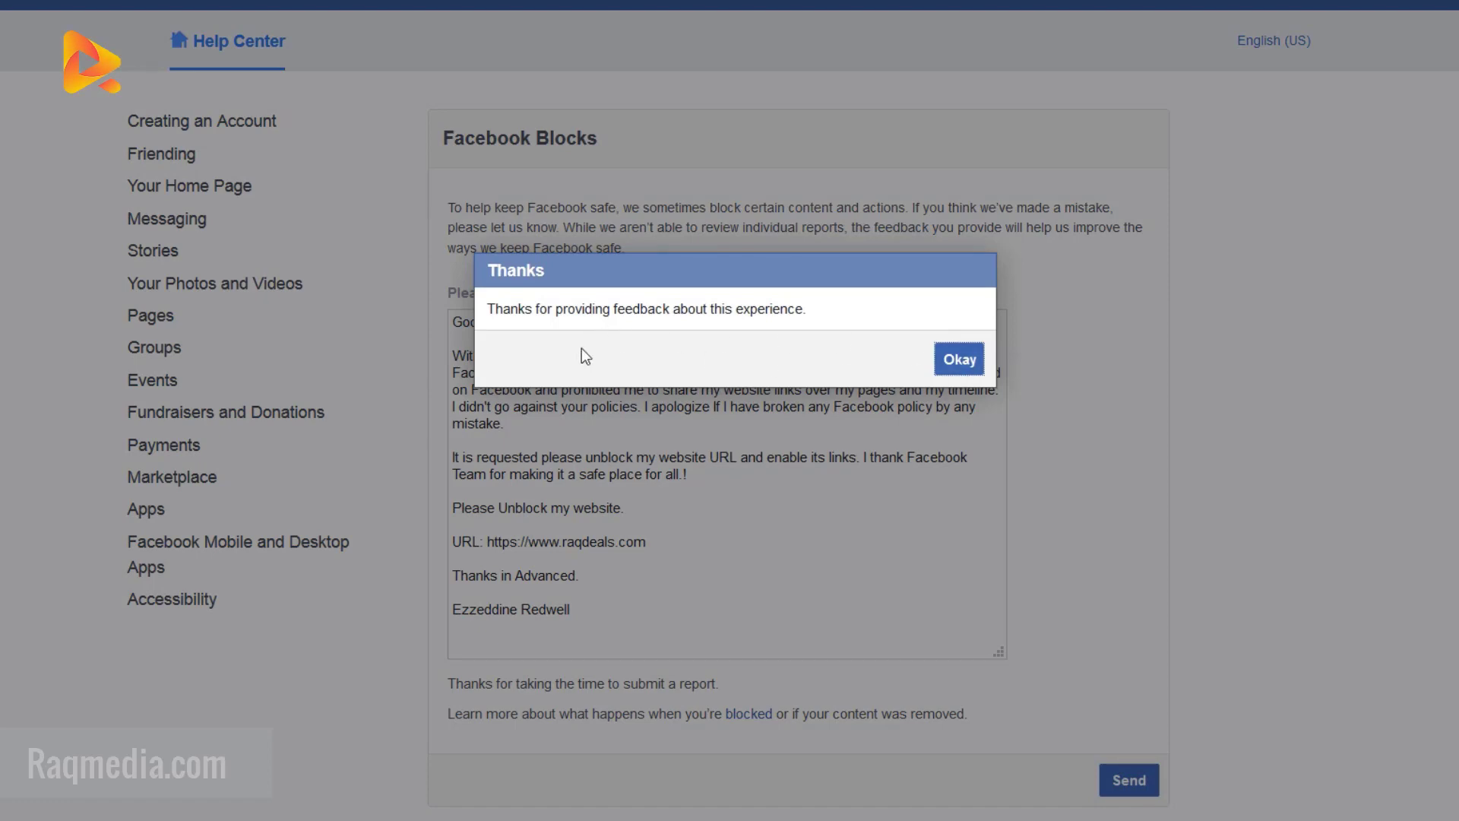
{"action": "left_click", "coordinate": [959, 362]}
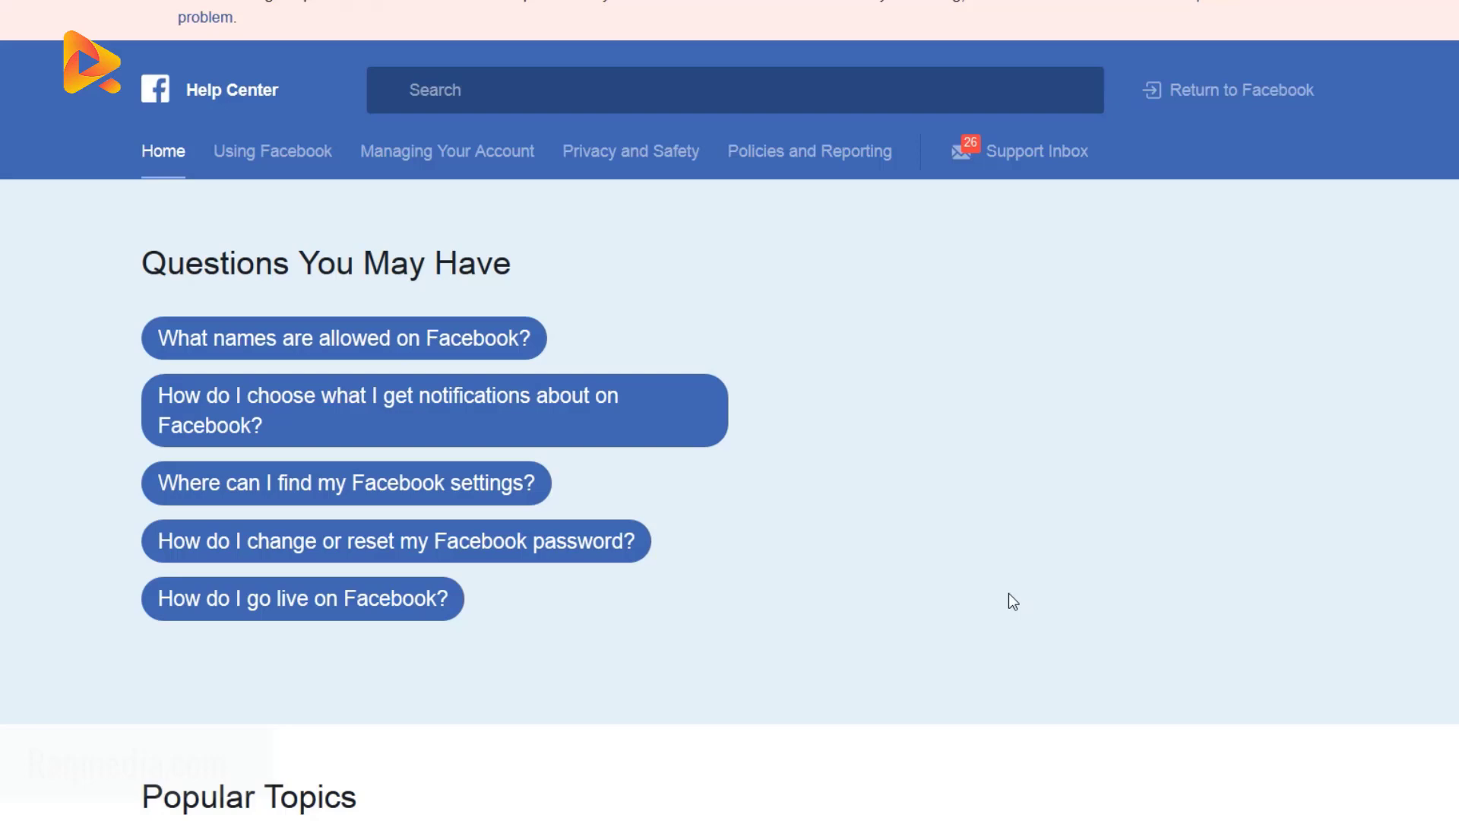
{"action": "scroll", "coordinate": [1331, 641], "scroll_direction": "down", "scroll_amount": 2}
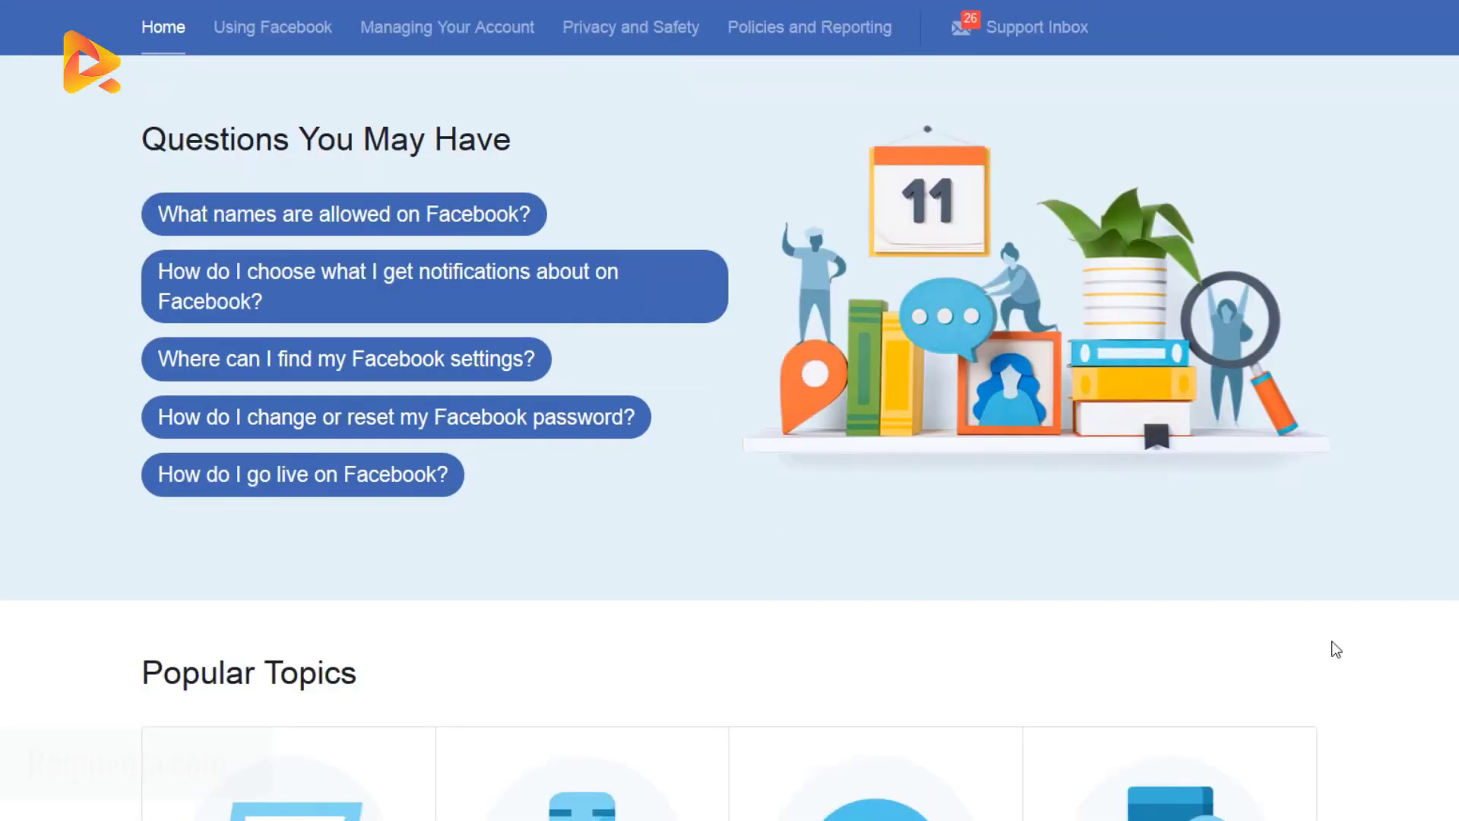
{"action": "scroll", "coordinate": [1331, 641], "scroll_direction": "up", "scroll_amount": 1}
{"action": "scroll", "coordinate": [1335, 619], "scroll_direction": "down", "scroll_amount": 2}
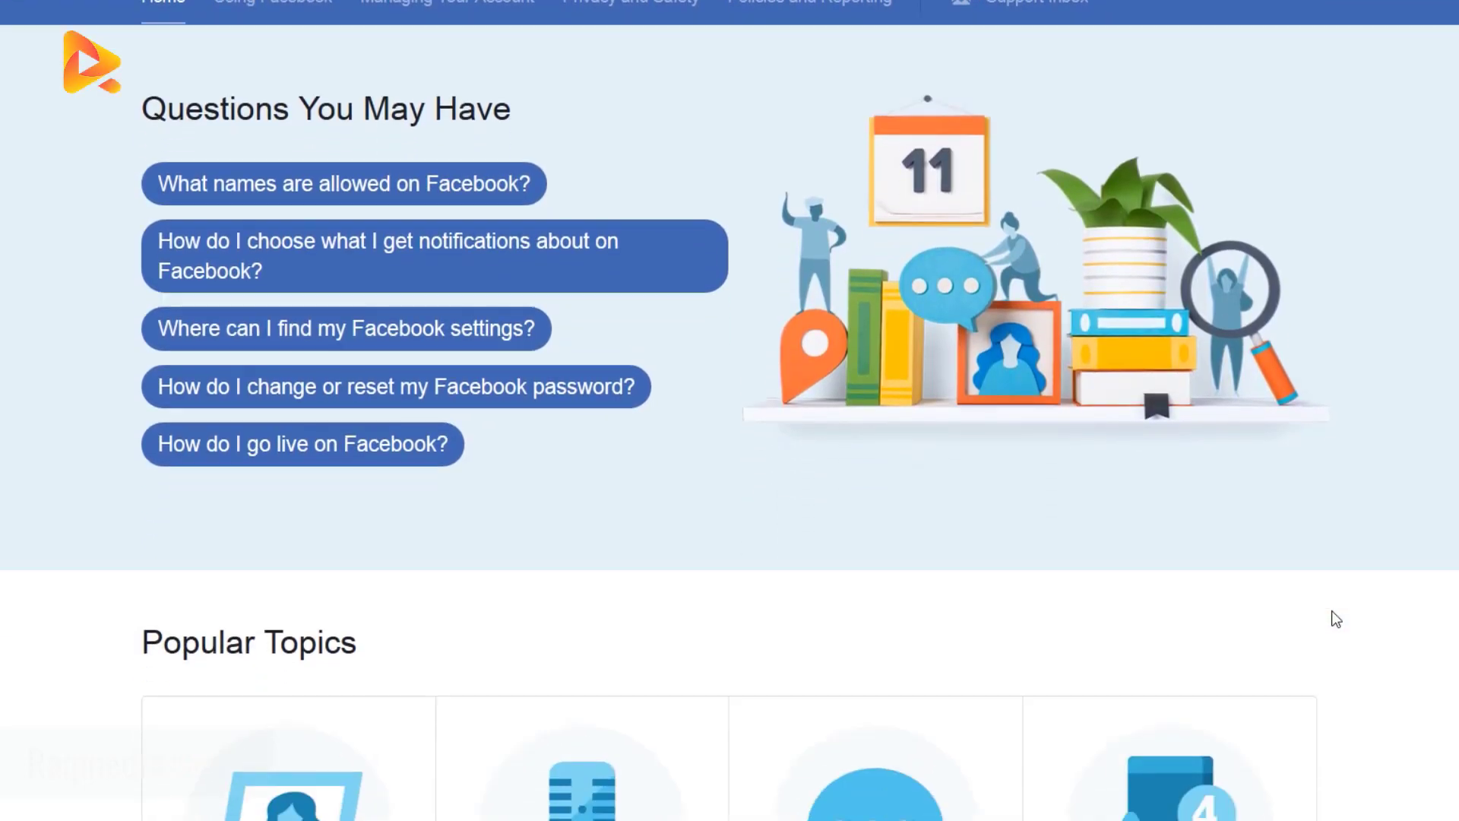